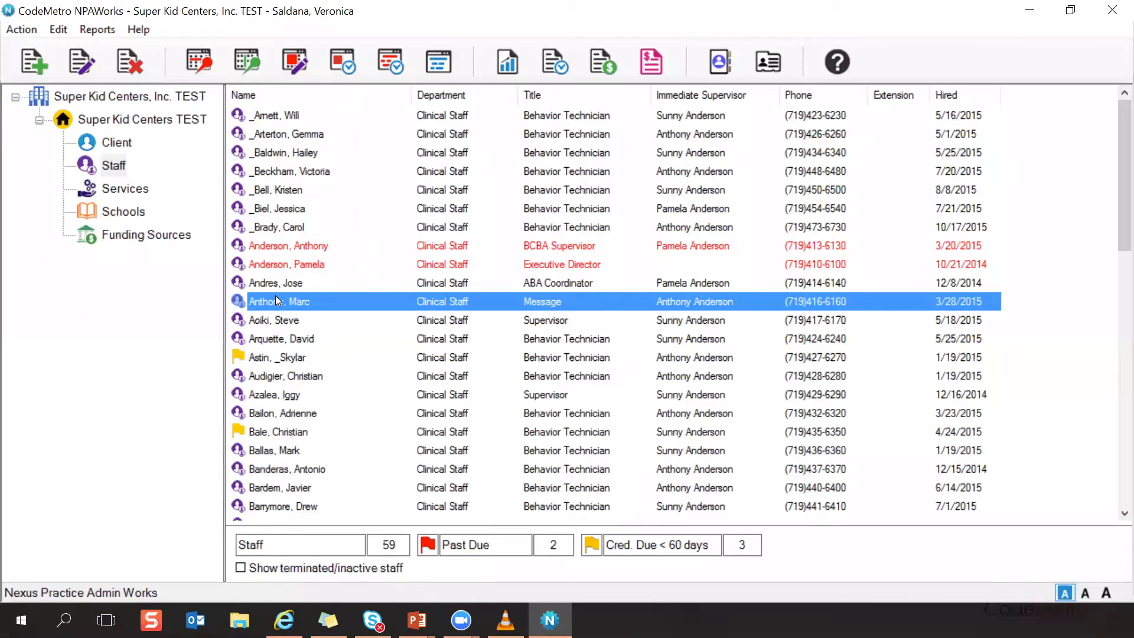
Step: In the selected staff member's schedule, start a new availability on 4/23/2018 from 8:00 AM to 11:00 AM
{"action": "left_click", "coordinate": [199, 61]}
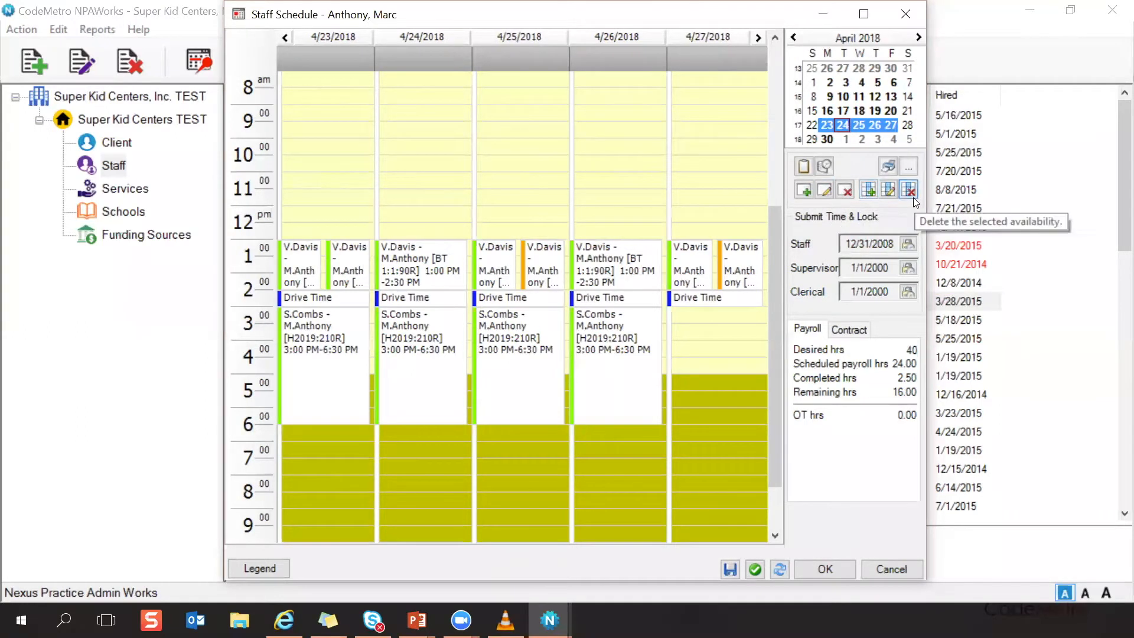
{"action": "left_click", "coordinate": [868, 190]}
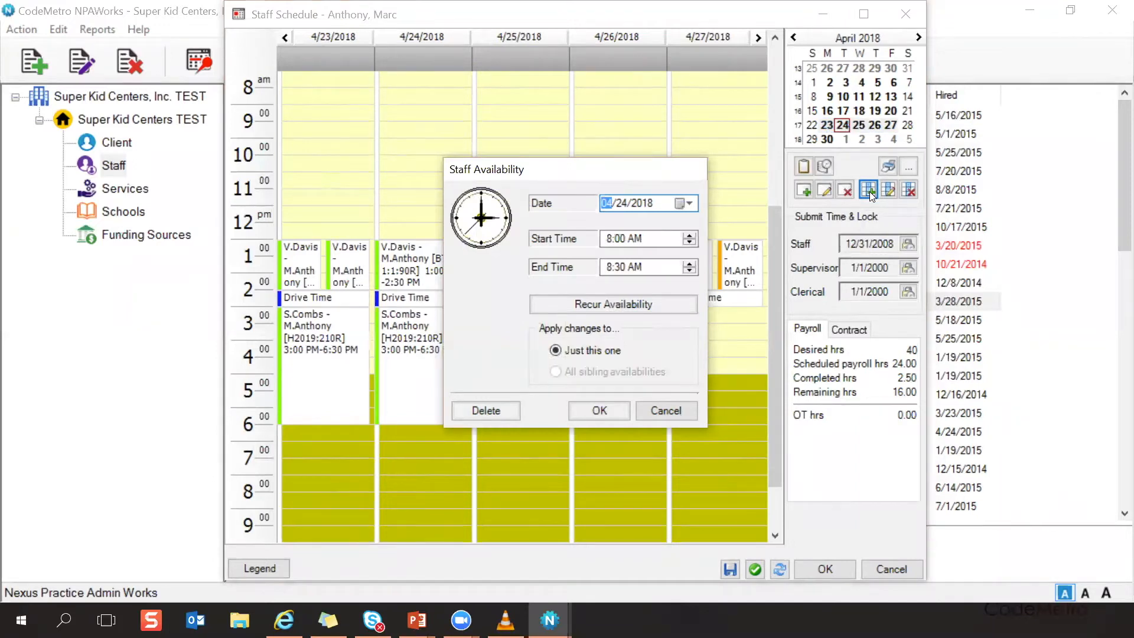
{"action": "left_click", "coordinate": [665, 409]}
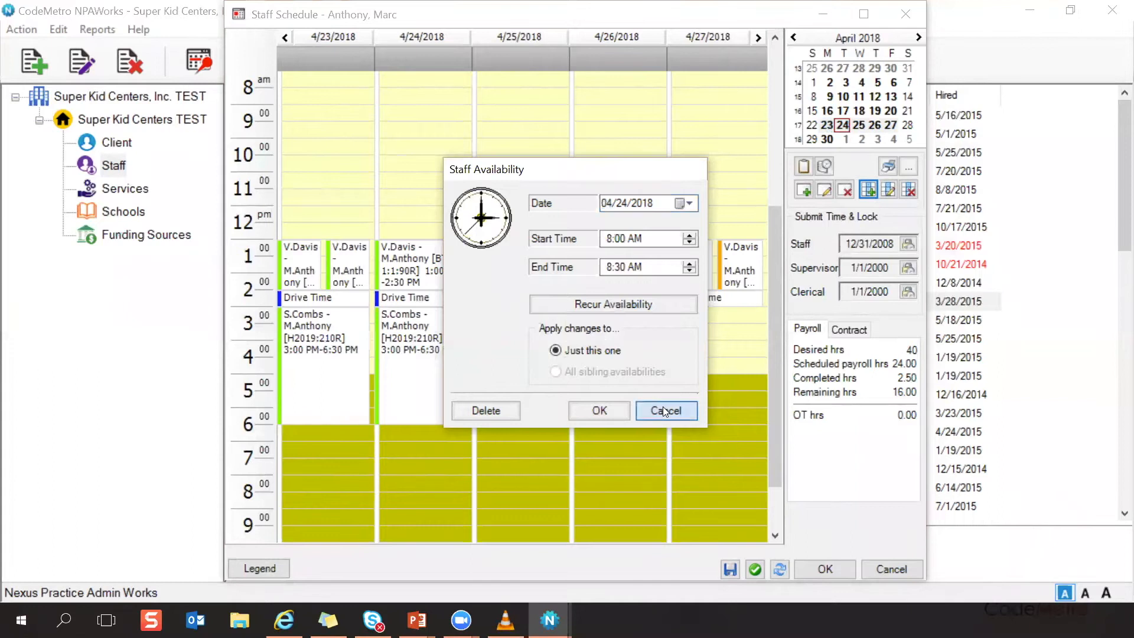
{"action": "left_click_drag", "start_coordinate": [329, 86], "coordinate": [324, 161]}
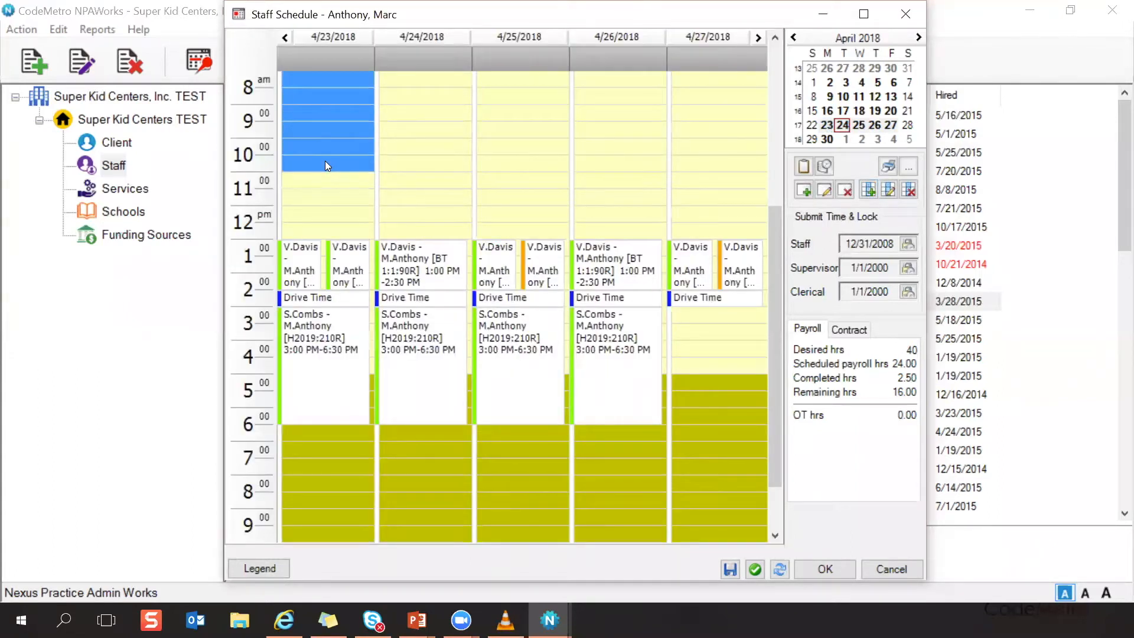
{"action": "left_click", "coordinate": [868, 190]}
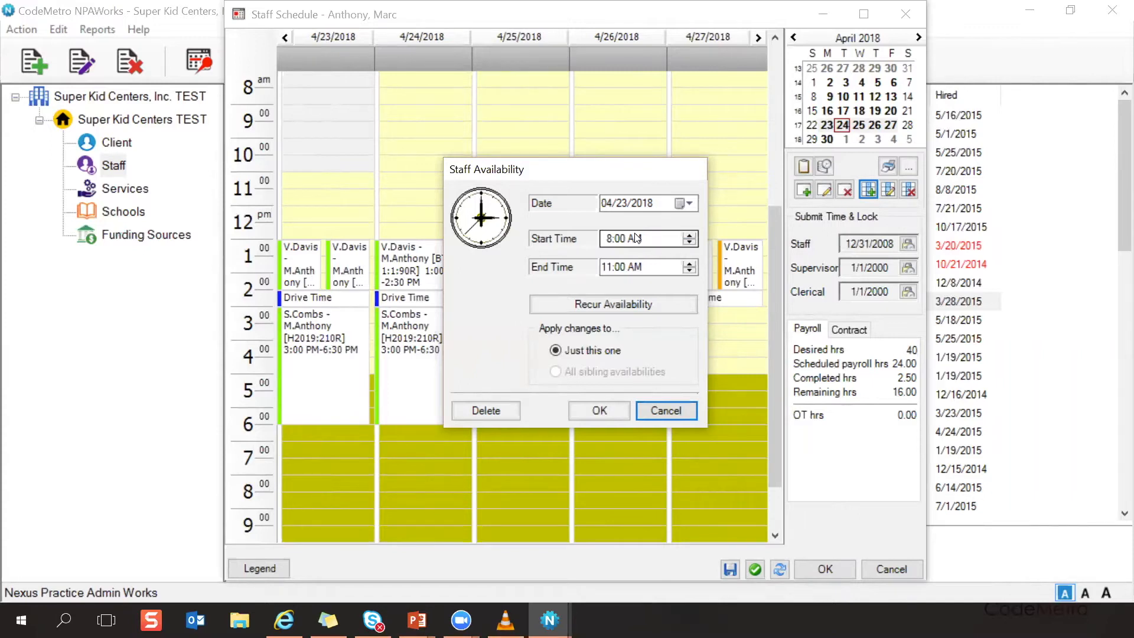
Step: Make the new availability recur weekly on Monday and confirm it for all sibling availabilities
{"action": "left_click", "coordinate": [612, 305]}
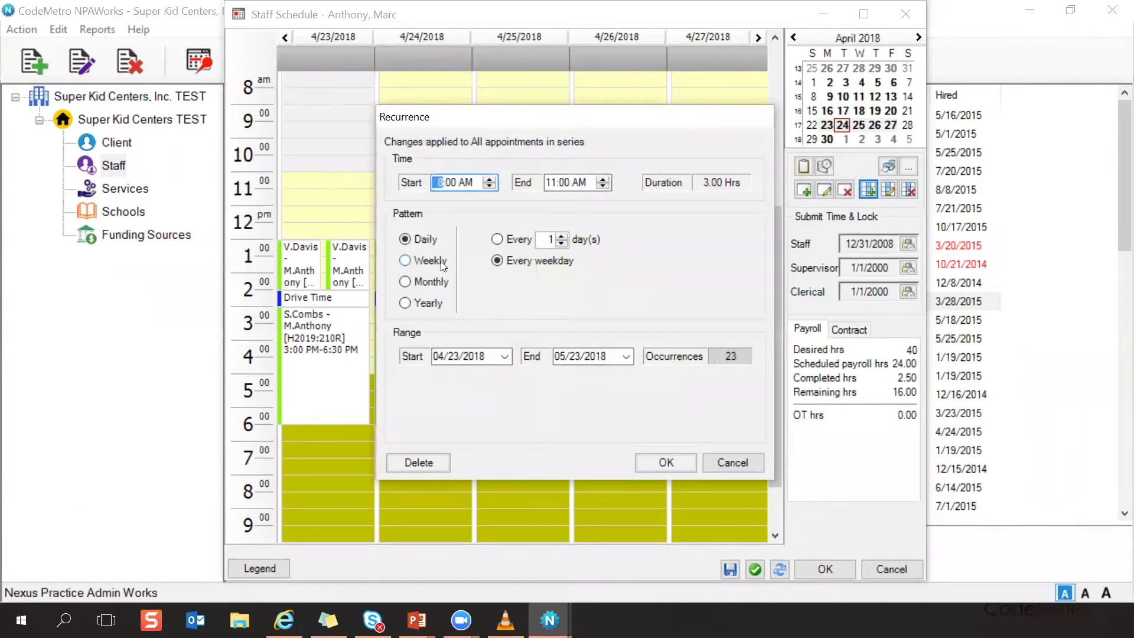
{"action": "left_click", "coordinate": [407, 260]}
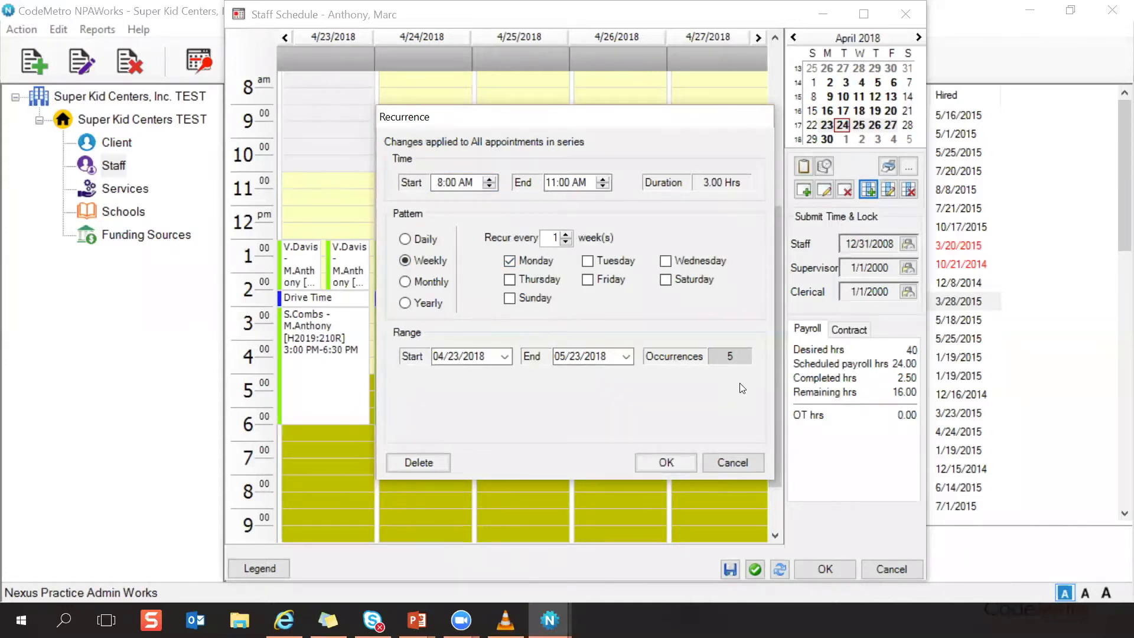
{"action": "left_click", "coordinate": [657, 462]}
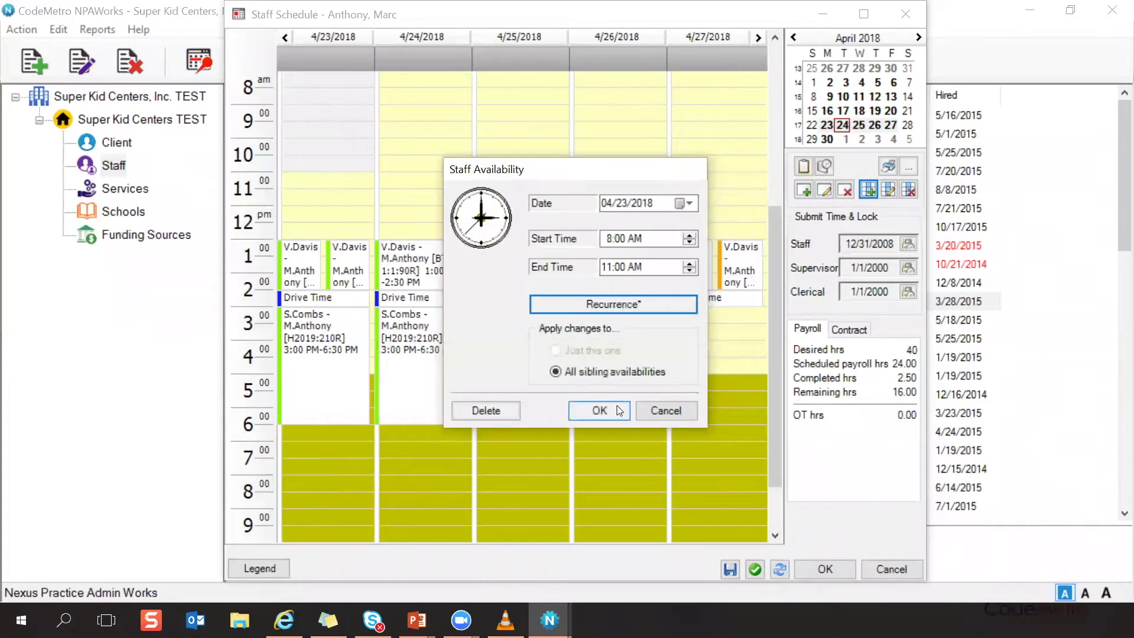
{"action": "left_click", "coordinate": [571, 408]}
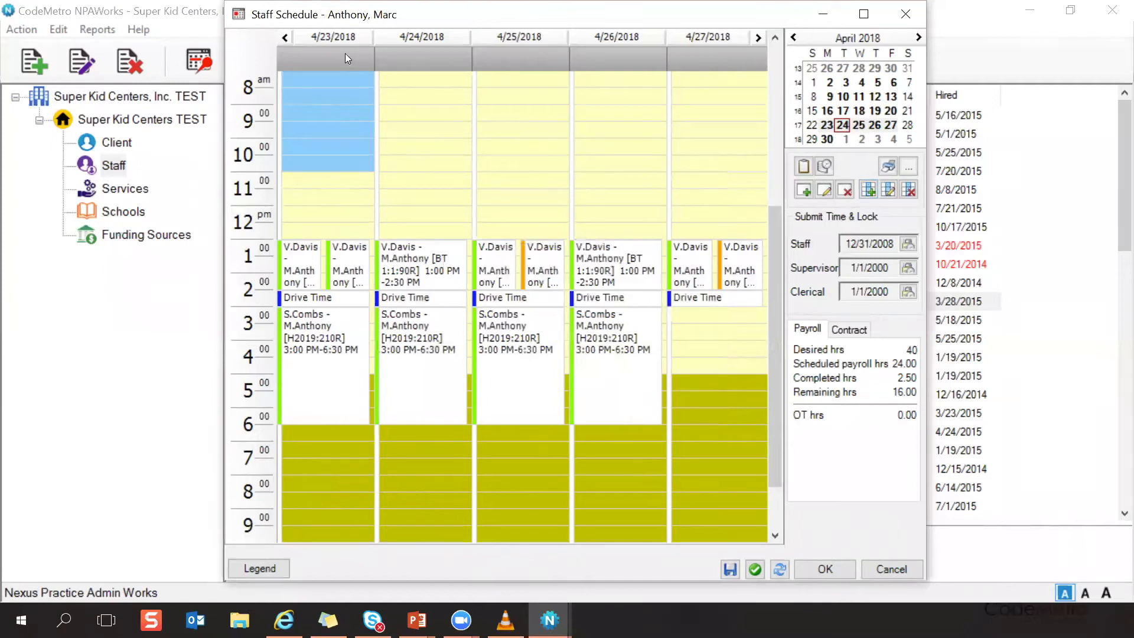
Step: Close the staff schedule and save its changes
{"action": "scroll", "coordinate": [338, 173], "scroll_direction": "up", "scroll_amount": 3}
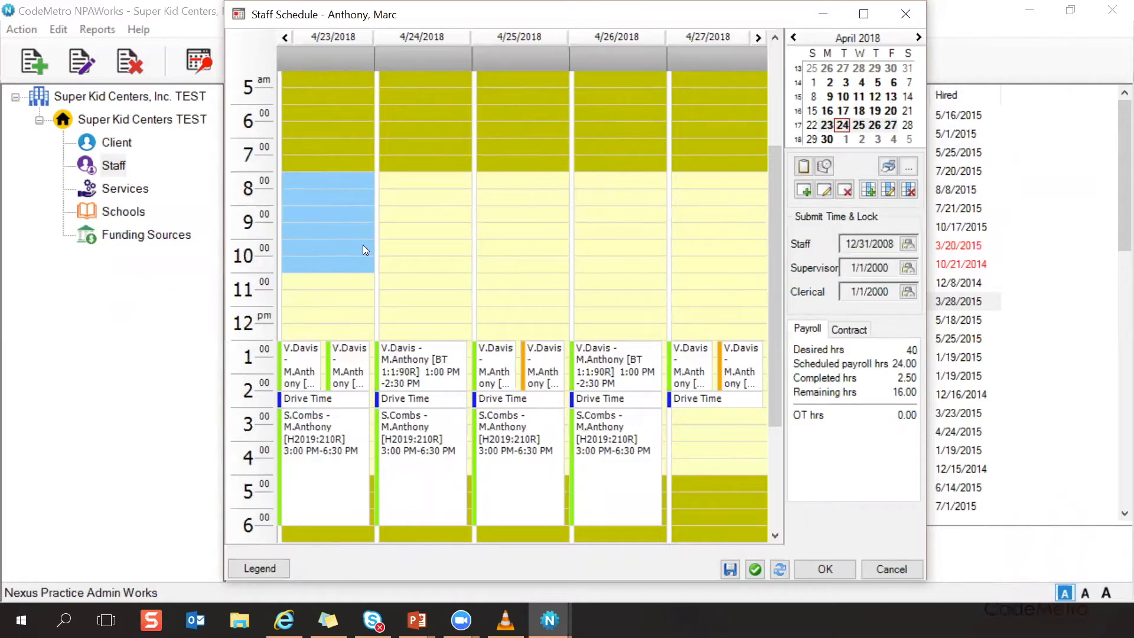
{"action": "left_click", "coordinate": [909, 14]}
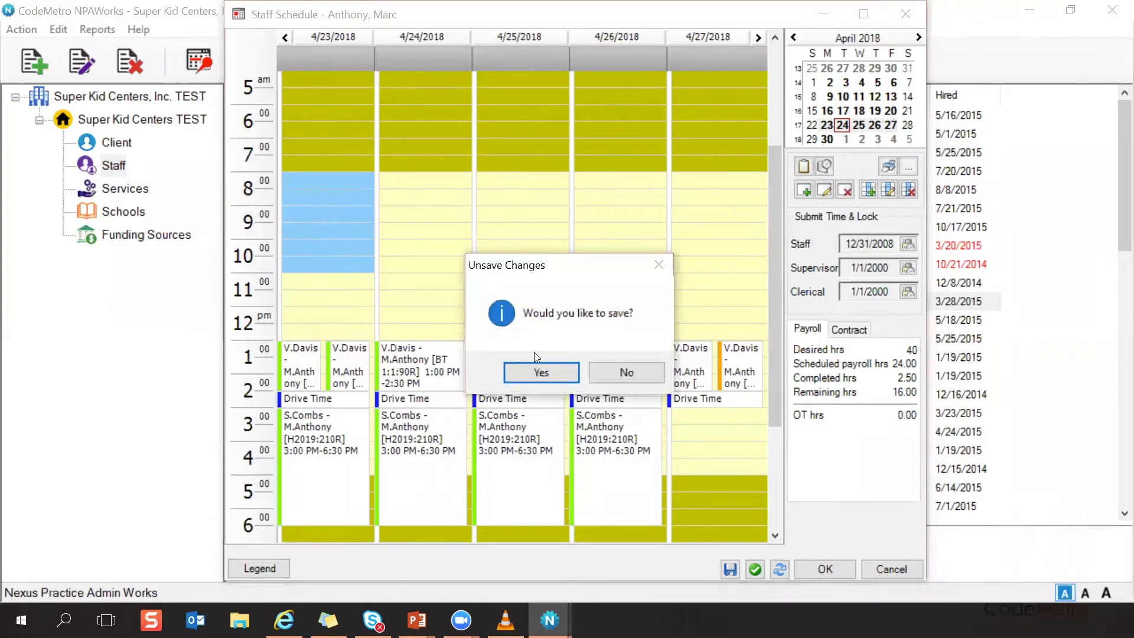
{"action": "left_click", "coordinate": [539, 372]}
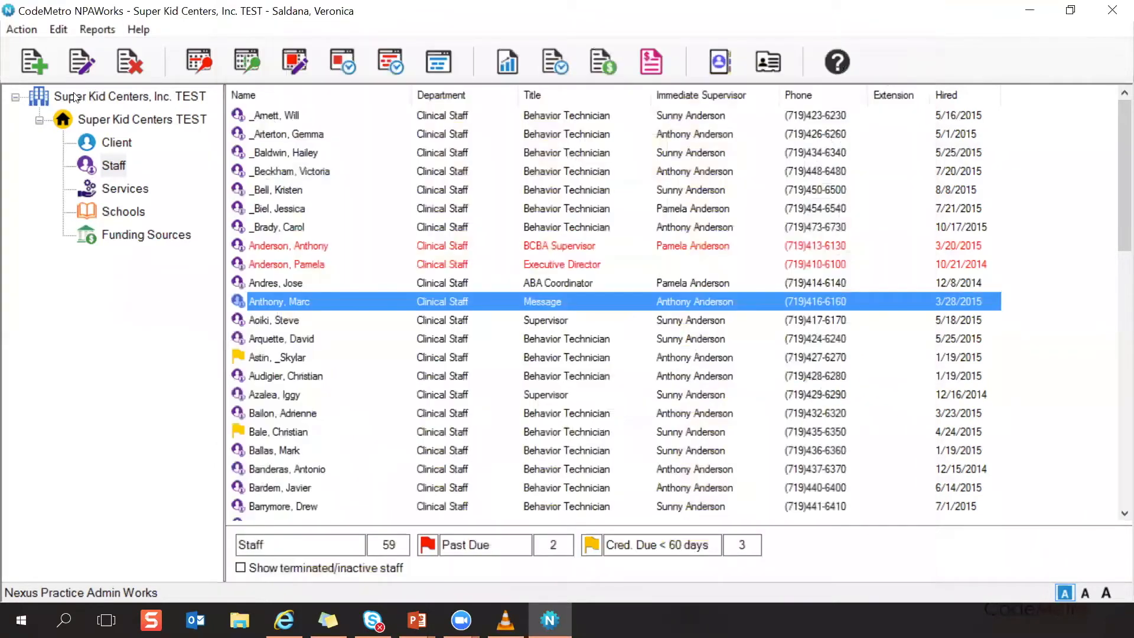
Step: Open the Scheduling Genie Attributes list and review all attributes defined for matching staff to clients
{"action": "left_click", "coordinate": [59, 30]}
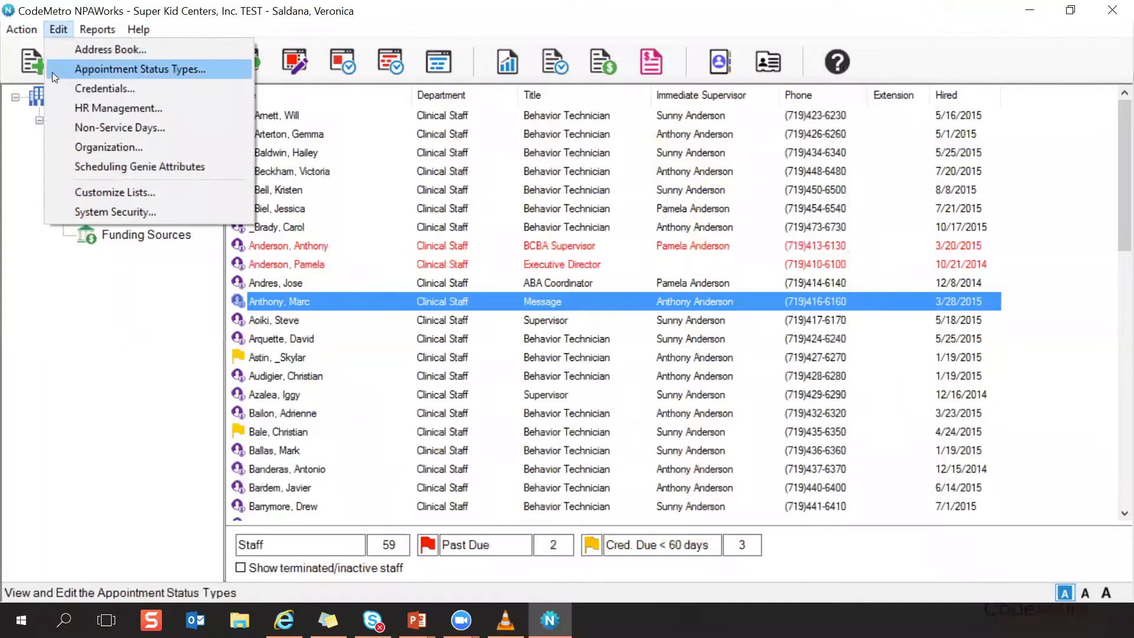
{"action": "left_click", "coordinate": [52, 170]}
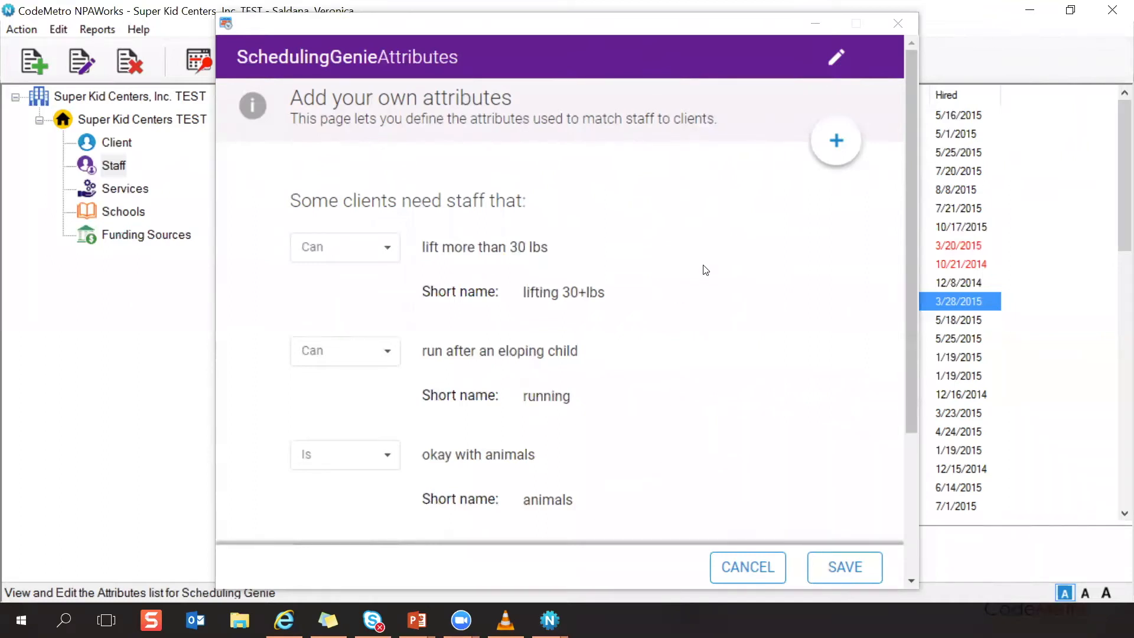
{"action": "scroll", "coordinate": [707, 269], "scroll_direction": "down", "scroll_amount": 2}
{"action": "scroll", "coordinate": [707, 269], "scroll_direction": "up", "scroll_amount": 2}
{"action": "scroll", "coordinate": [707, 269], "scroll_direction": "down", "scroll_amount": 2}
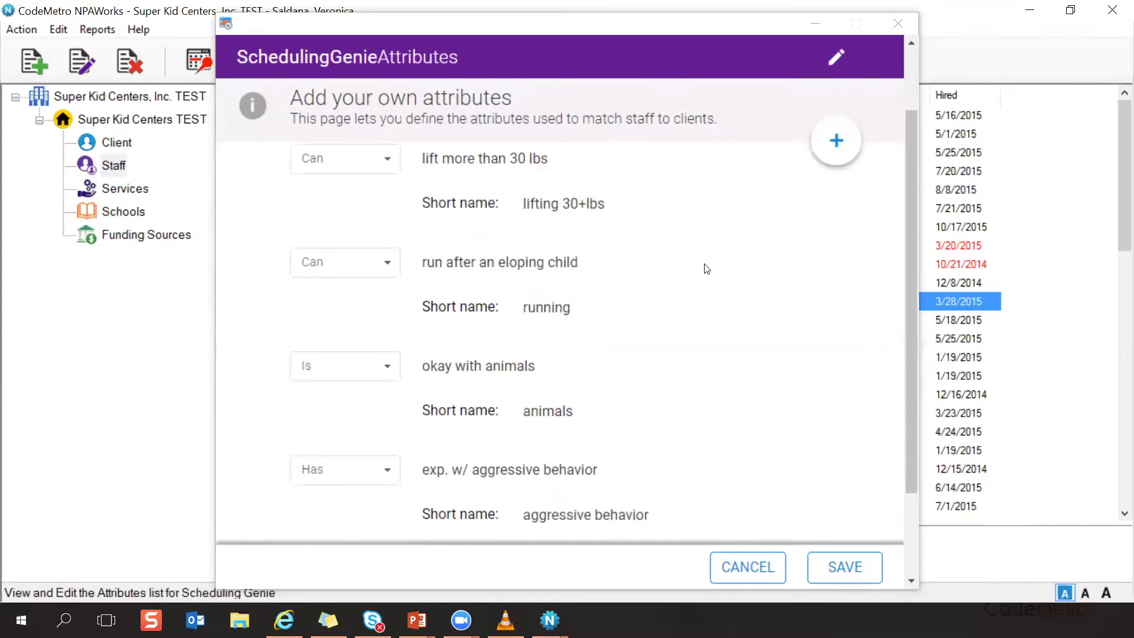
{"action": "scroll", "coordinate": [706, 269], "scroll_direction": "down", "scroll_amount": 2}
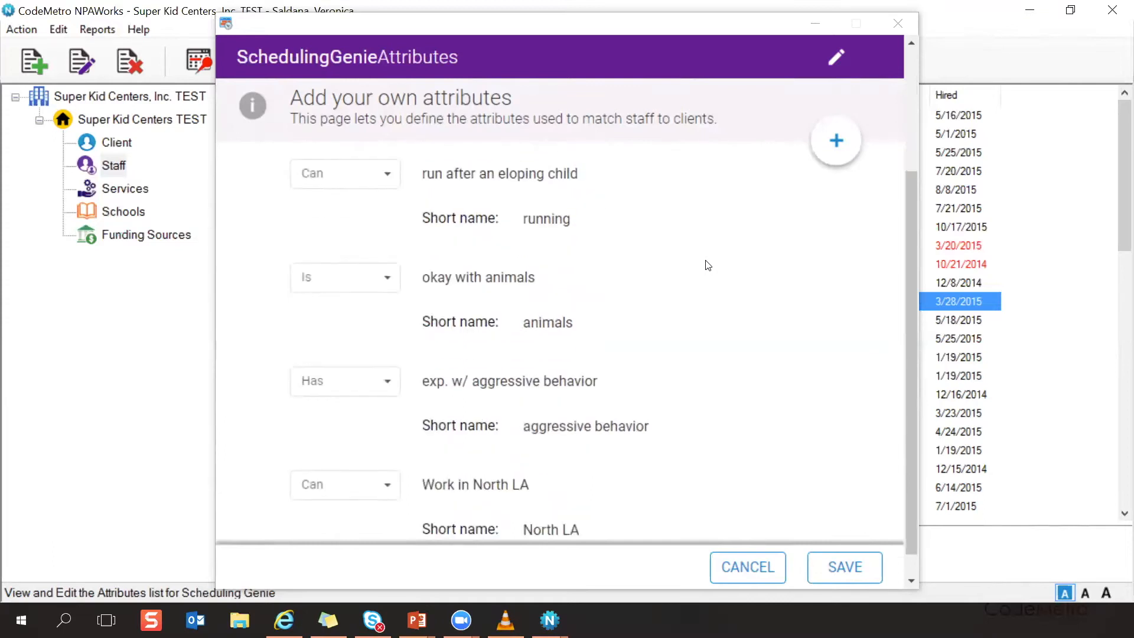
{"action": "scroll", "coordinate": [707, 266], "scroll_direction": "down", "scroll_amount": 1}
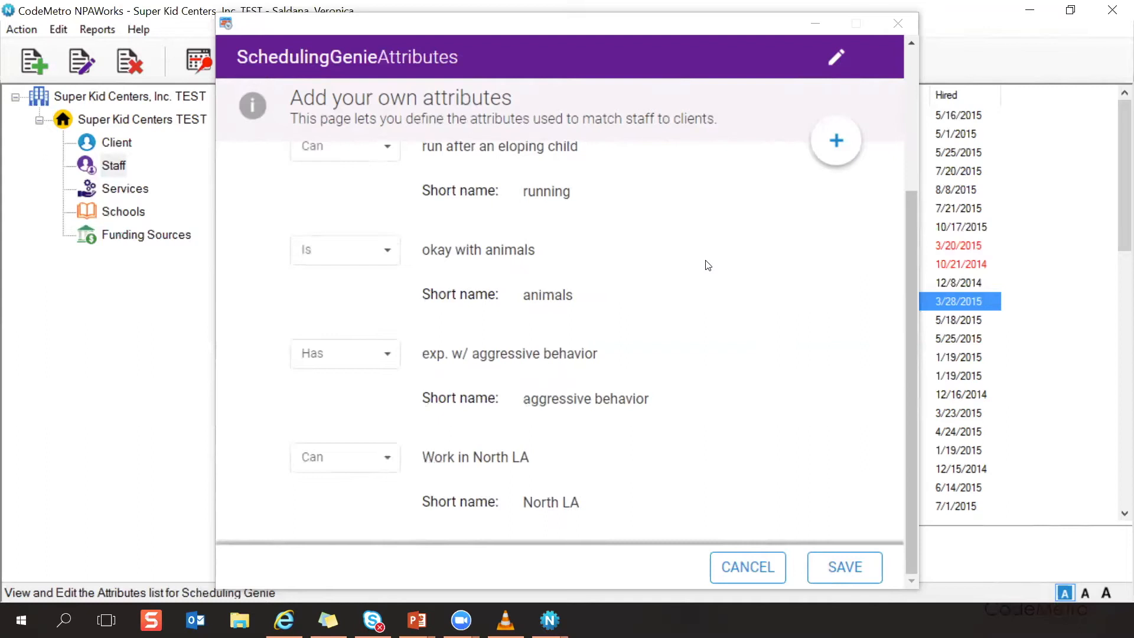
{"action": "scroll", "coordinate": [709, 266], "scroll_direction": "up", "scroll_amount": 6}
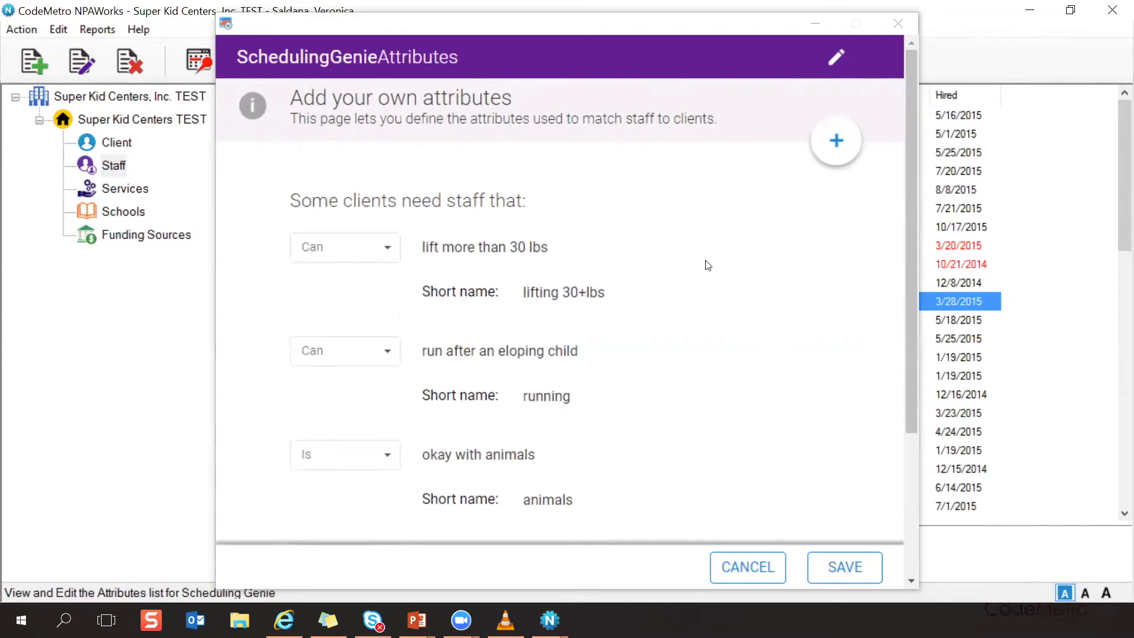
Step: Edit the lifting attribute to read "lift more than 25 lbs" with the short name "lifting 25+lbs"
{"action": "left_click", "coordinate": [836, 58]}
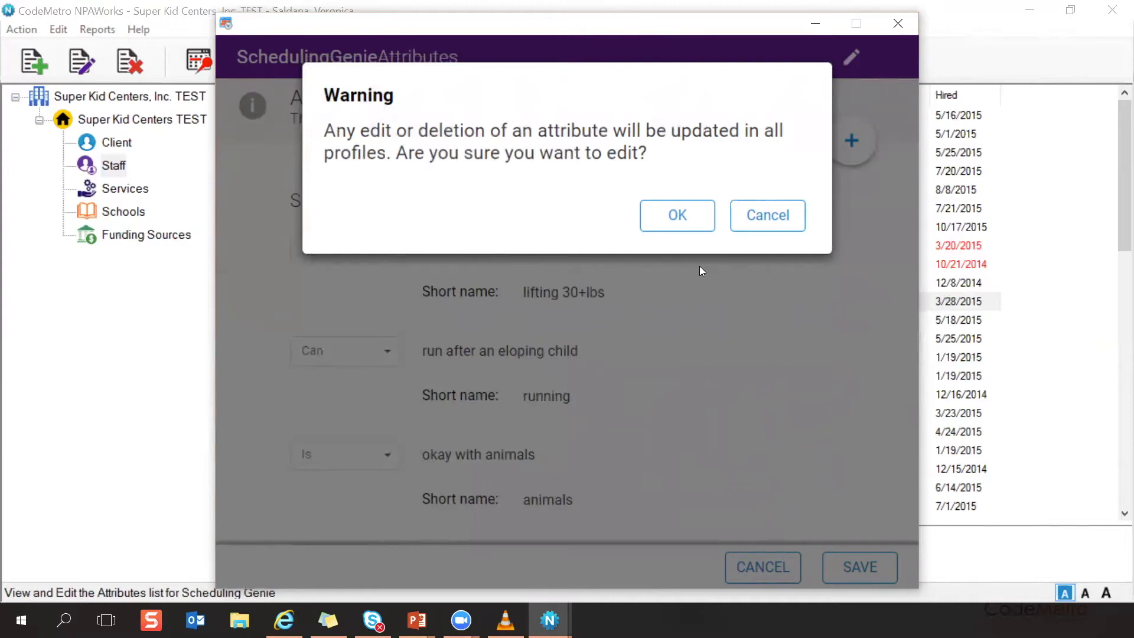
{"action": "left_click", "coordinate": [673, 225]}
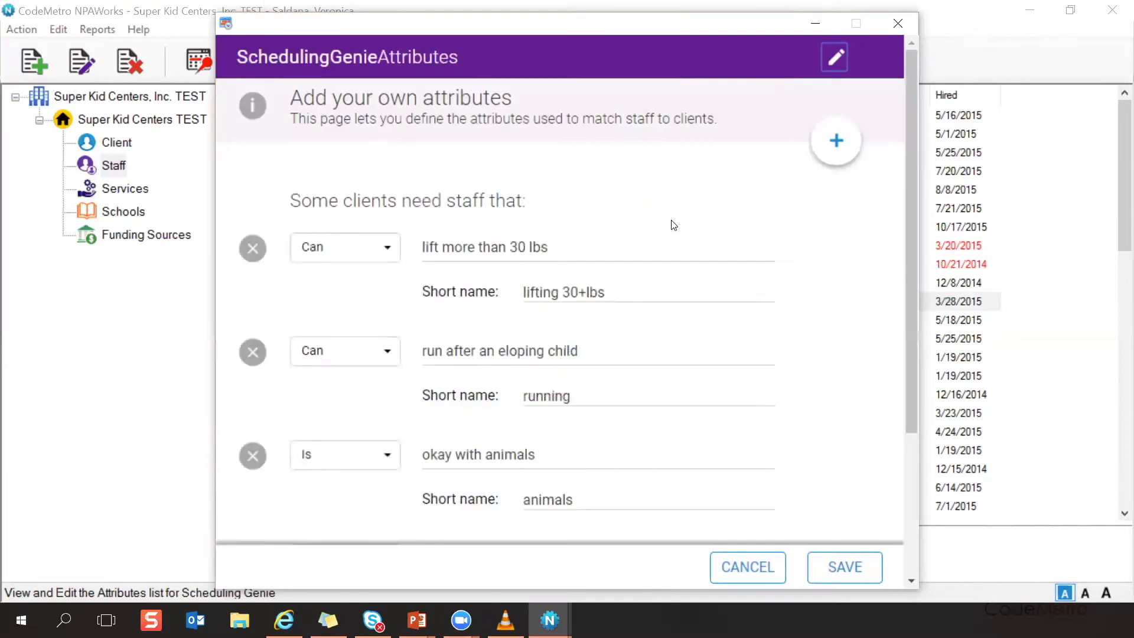
{"action": "left_click", "coordinate": [519, 248]}
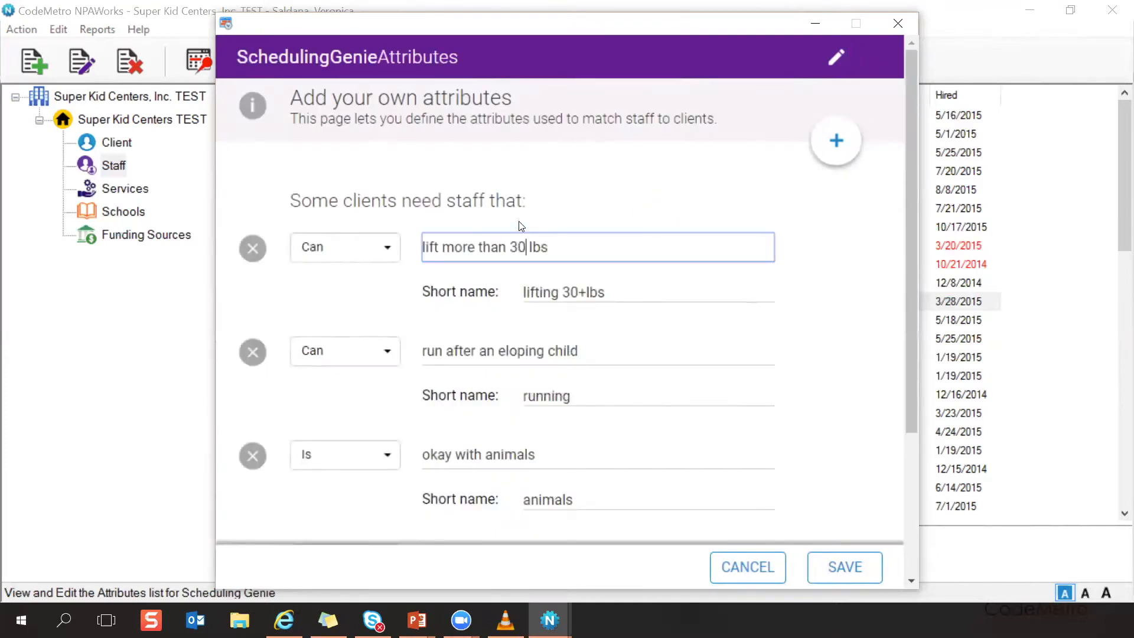
{"action": "key", "text": "BackSpace"}
{"action": "key", "text": "BackSpace"}
{"action": "type", "text": "25"}
{"action": "left_click", "coordinate": [579, 292]}
{"action": "key", "text": "BackSpace"}
{"action": "key", "text": "BackSpace"}
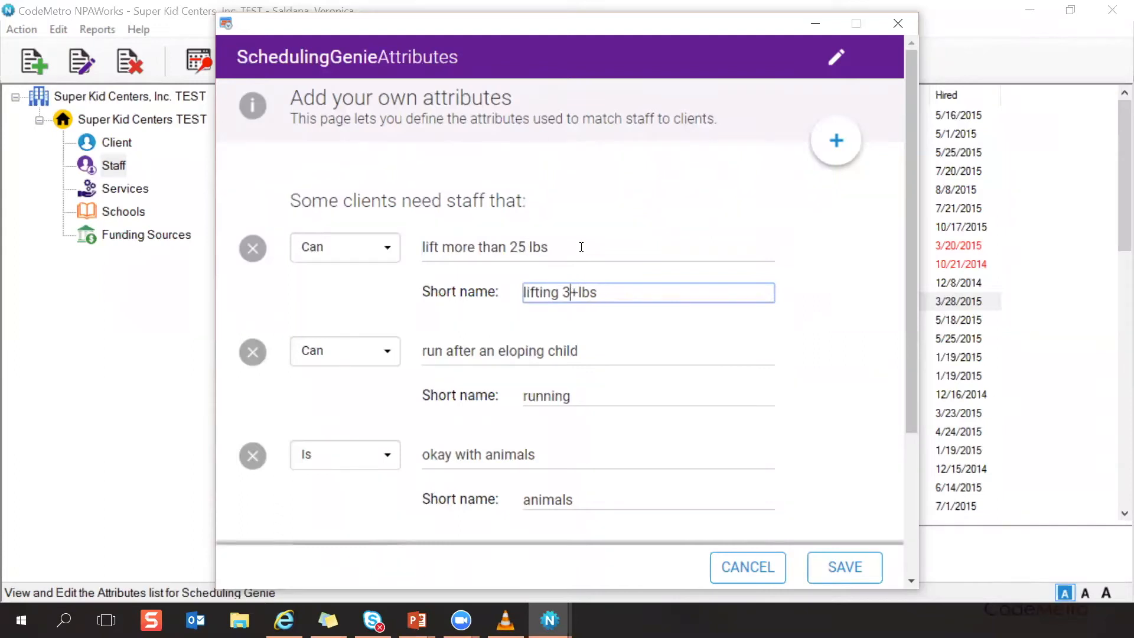
{"action": "type", "text": "25"}
Step: Add a "Can" attribute named "can work with difficult famil" with the short name "difficult fam", and save the attribute list
{"action": "left_click", "coordinate": [833, 155]}
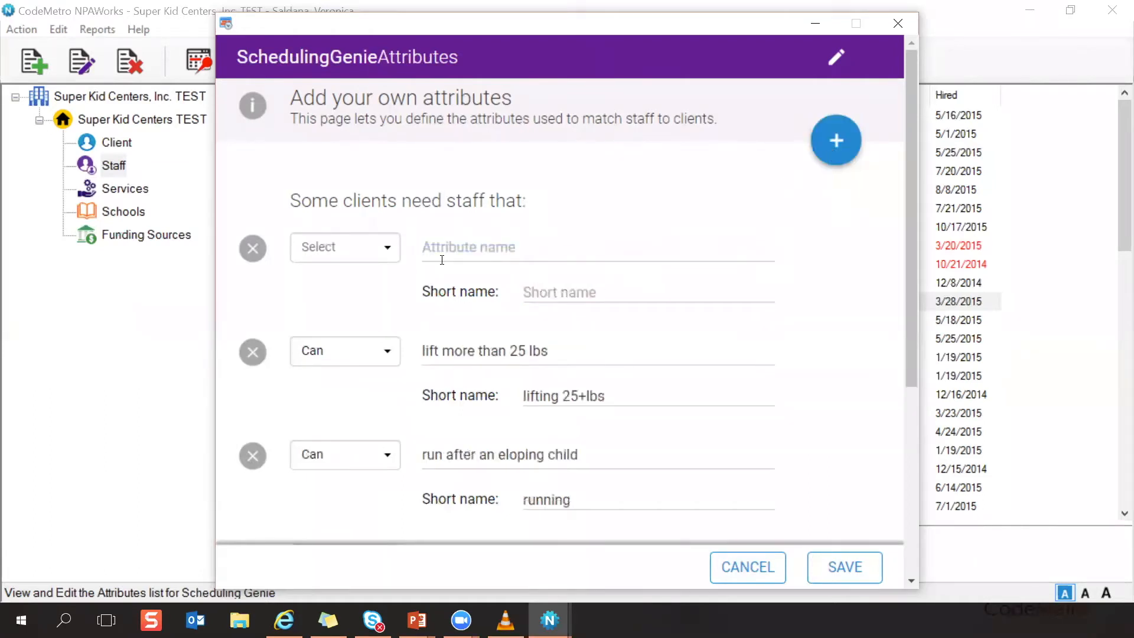
{"action": "left_click", "coordinate": [389, 249]}
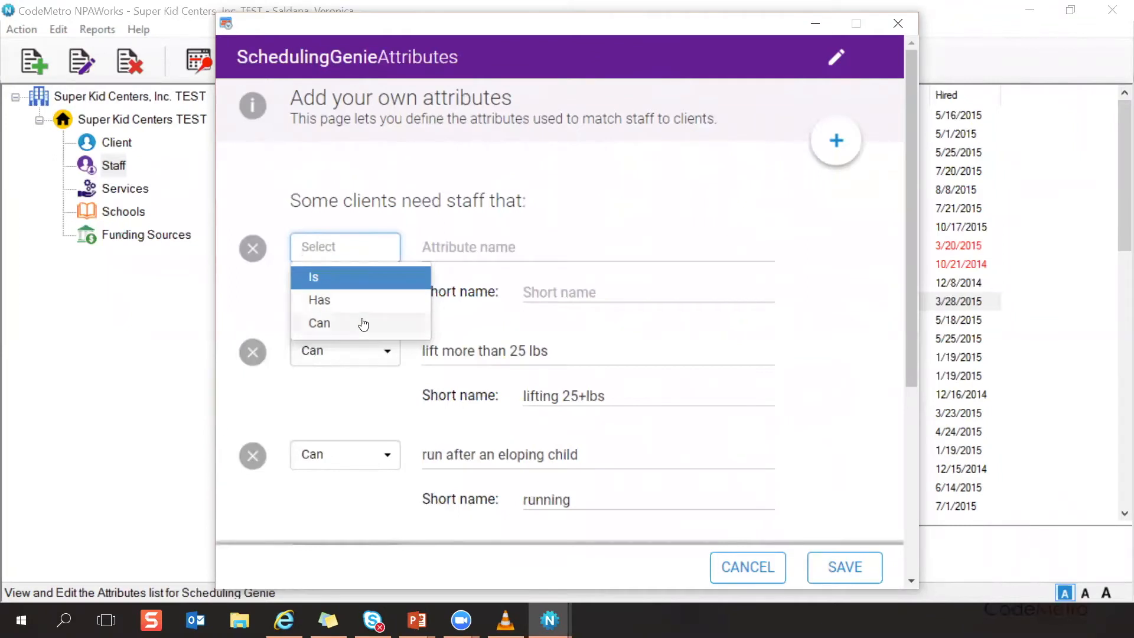
{"action": "left_click", "coordinate": [362, 322]}
{"action": "left_click", "coordinate": [431, 242]}
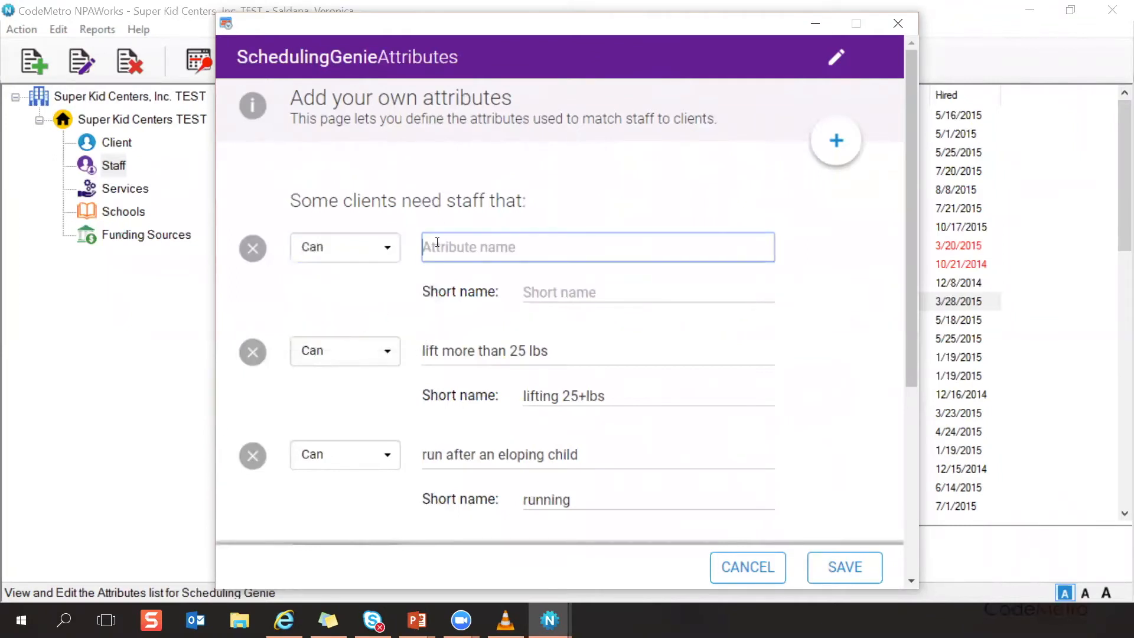
{"action": "type", "text": "can wo"}
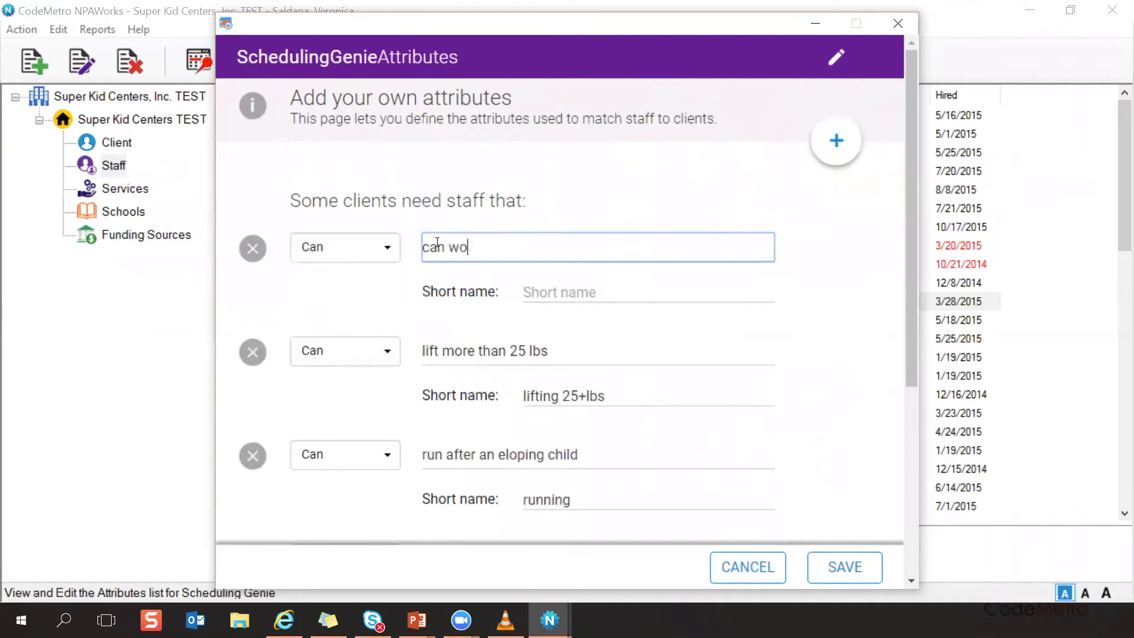
{"action": "type", "text": "rk with  difficult fami"}
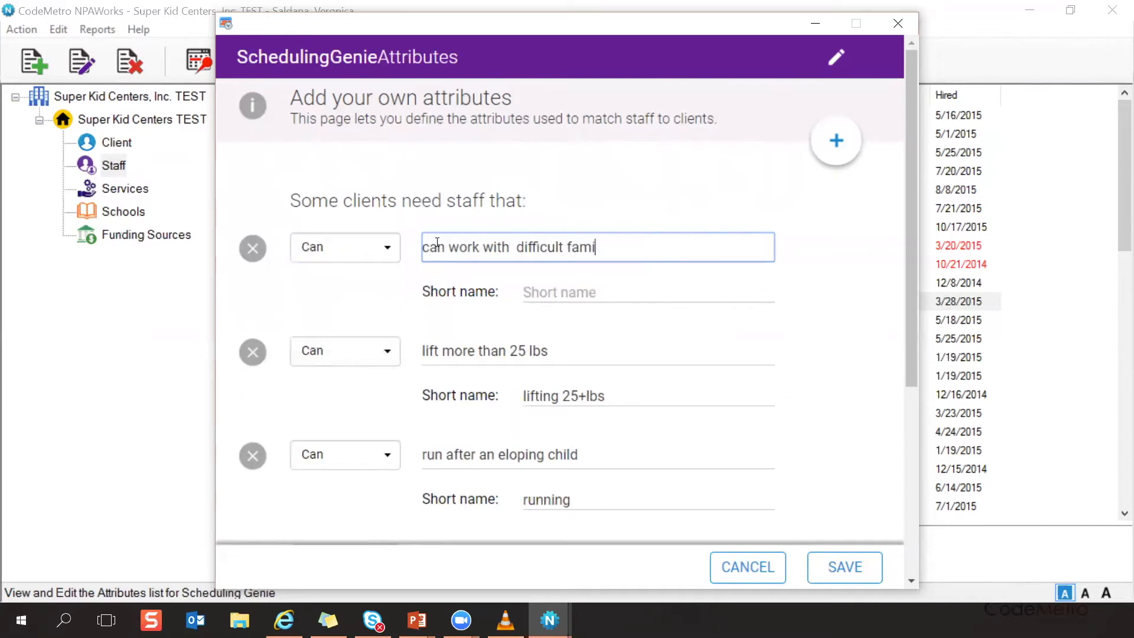
{"action": "type", "text": "l"}
{"action": "left_click", "coordinate": [575, 293]}
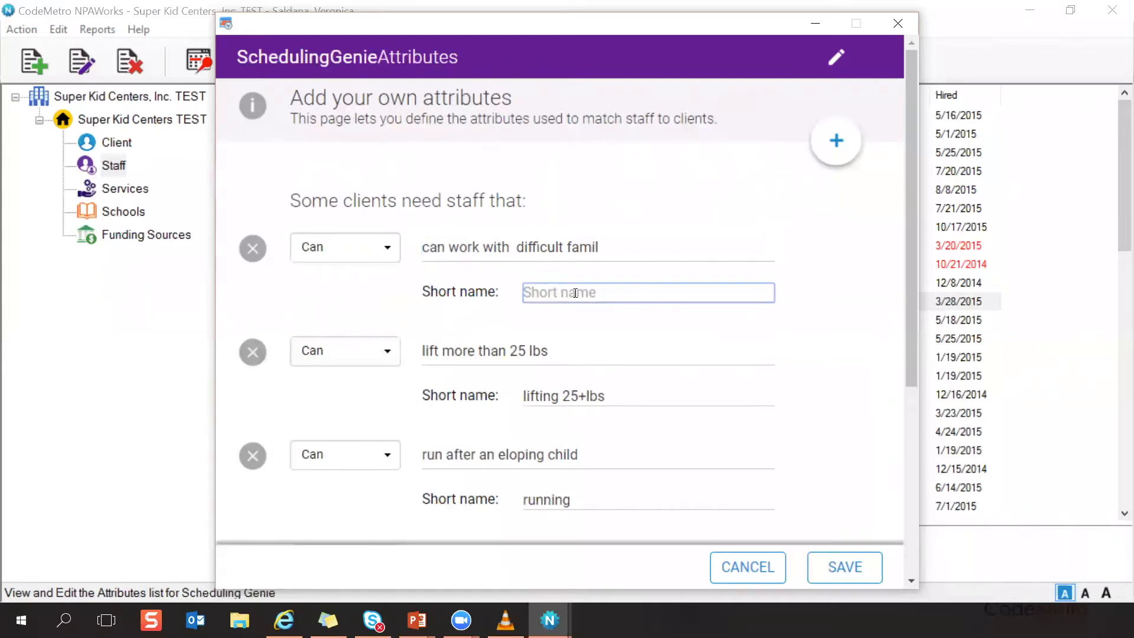
{"action": "type", "text": "difficult fam"}
{"action": "left_click", "coordinate": [856, 571]}
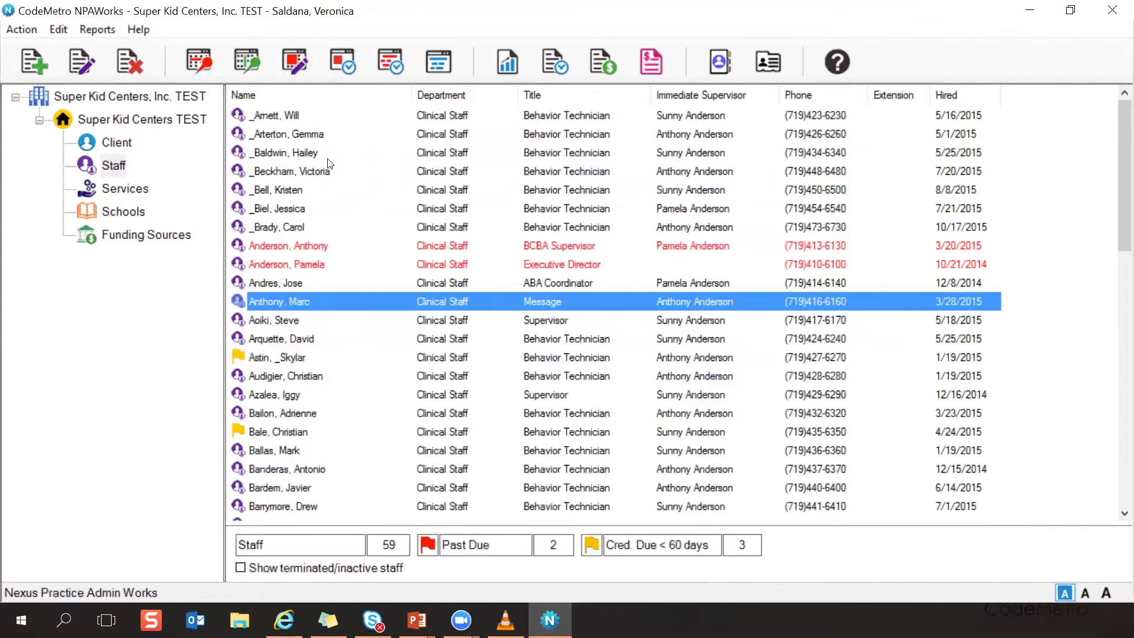
Step: In the selected staff member's Scheduling Genie profile, enable the eloping child, aggressive behavior, North LA and difficult famil attributes, and save
{"action": "left_click", "coordinate": [383, 57]}
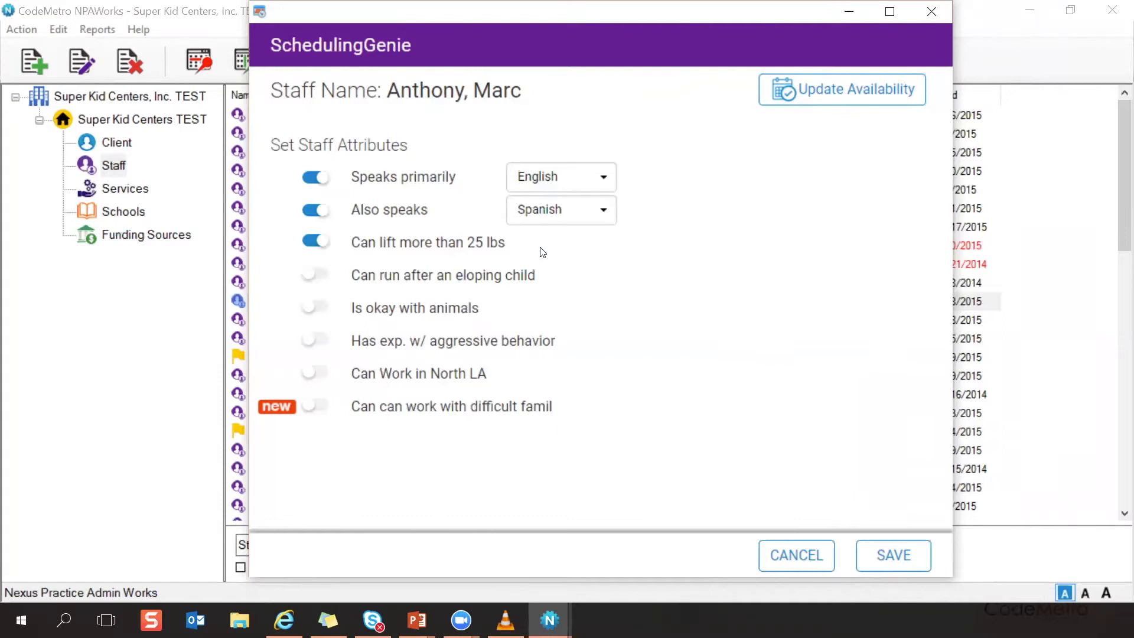
{"action": "left_click", "coordinate": [321, 276]}
{"action": "left_click", "coordinate": [316, 340]}
{"action": "left_click", "coordinate": [320, 376]}
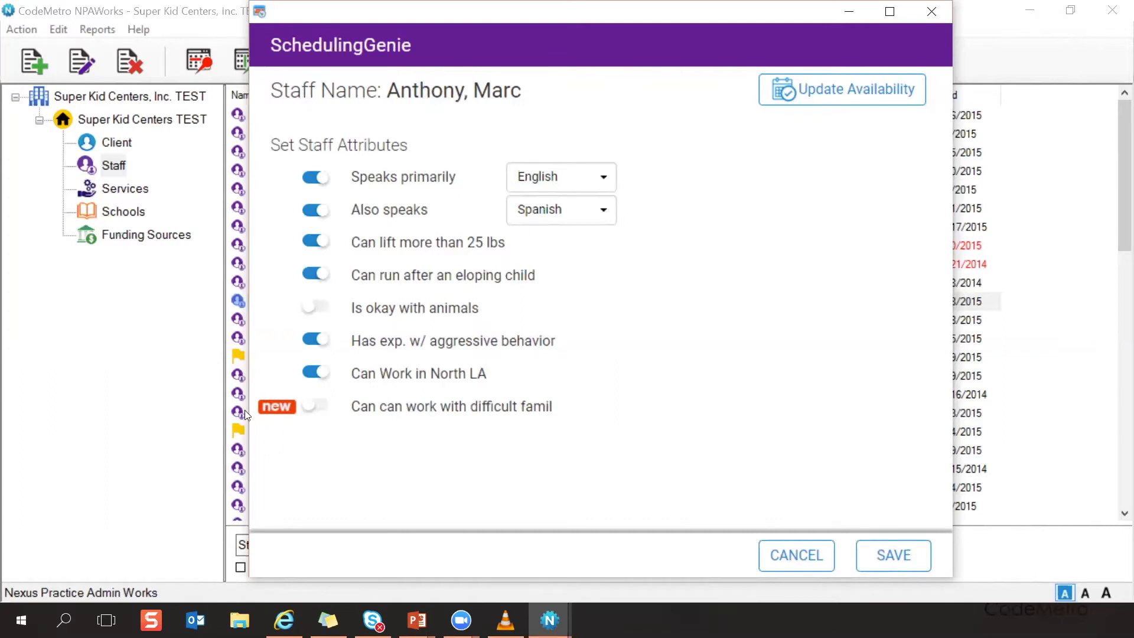
{"action": "left_click", "coordinate": [320, 416]}
{"action": "left_click", "coordinate": [886, 557]}
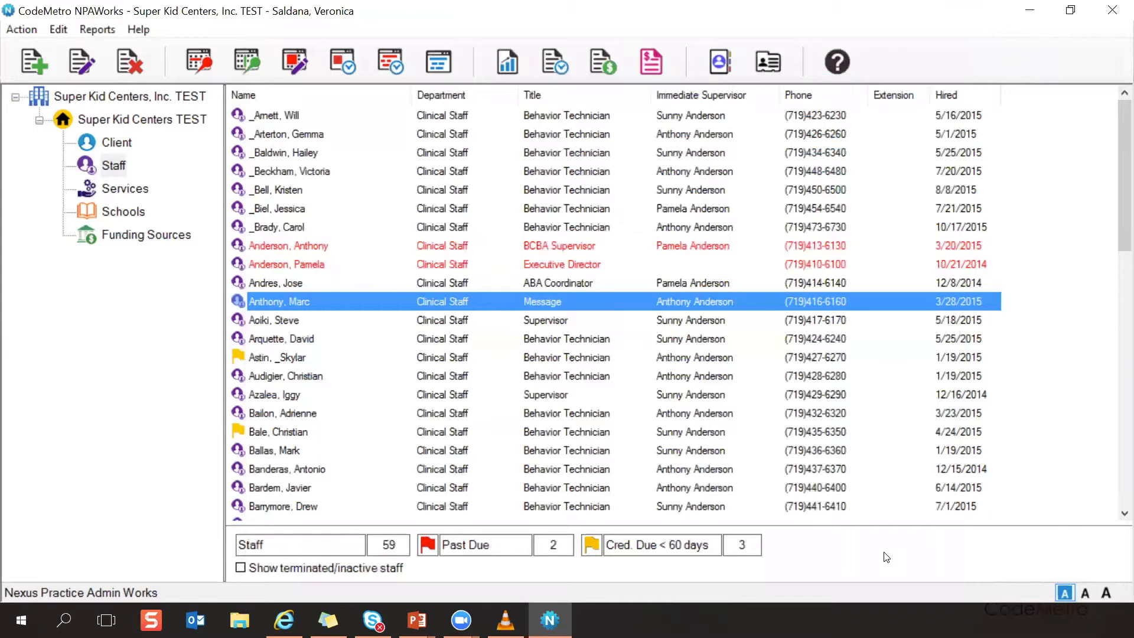
Step: Open the Scheduling Genie profile of the first client in the client list
{"action": "left_click", "coordinate": [112, 144]}
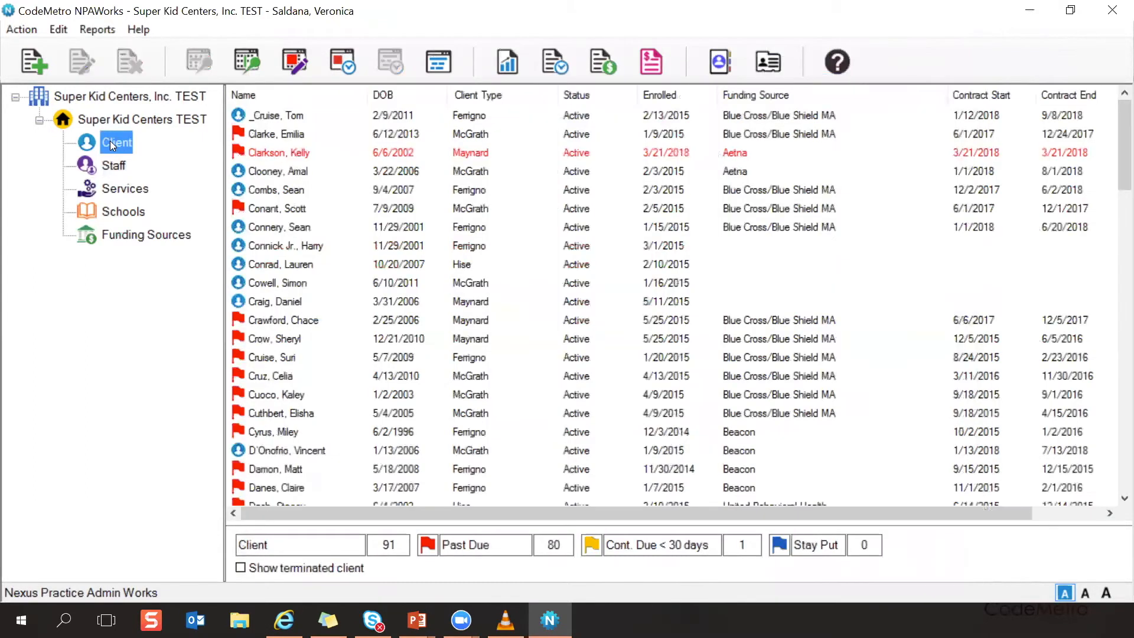
{"action": "left_click", "coordinate": [273, 114]}
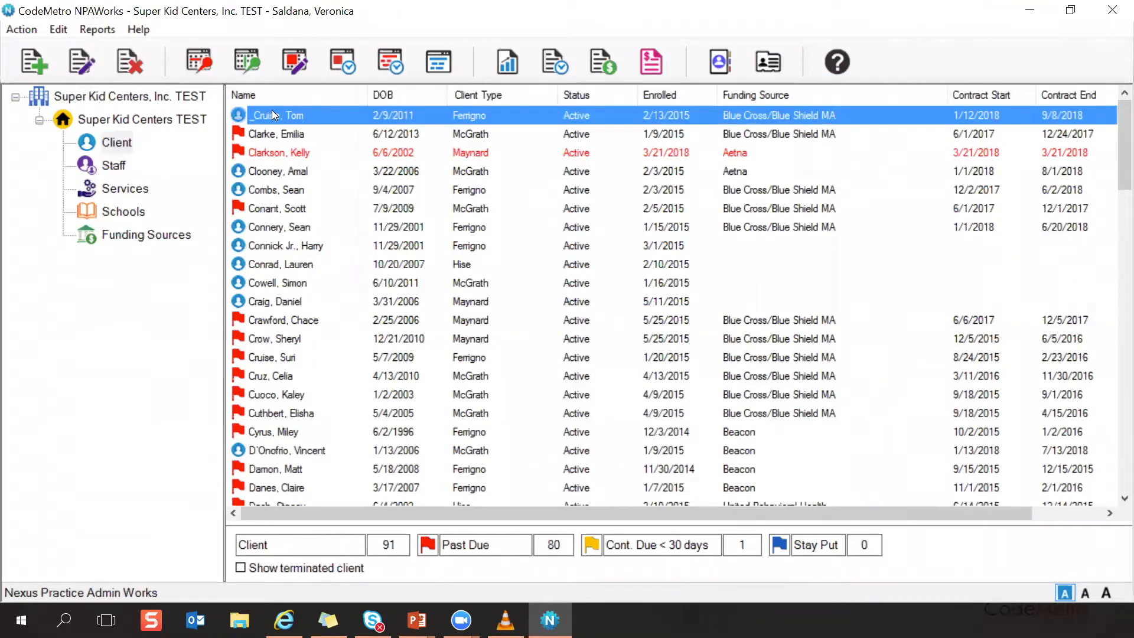
{"action": "left_click", "coordinate": [397, 60]}
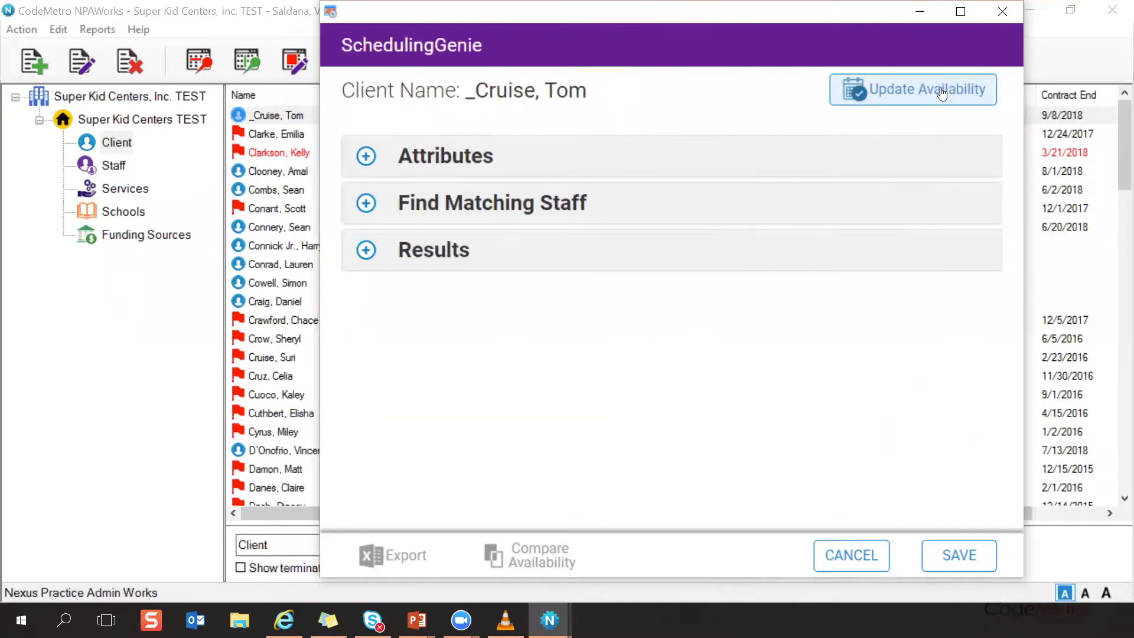
Step: In the client's attribute preferences, enable "Can can work with difficult famil" and leave the gender attribute not required
{"action": "left_click", "coordinate": [961, 11]}
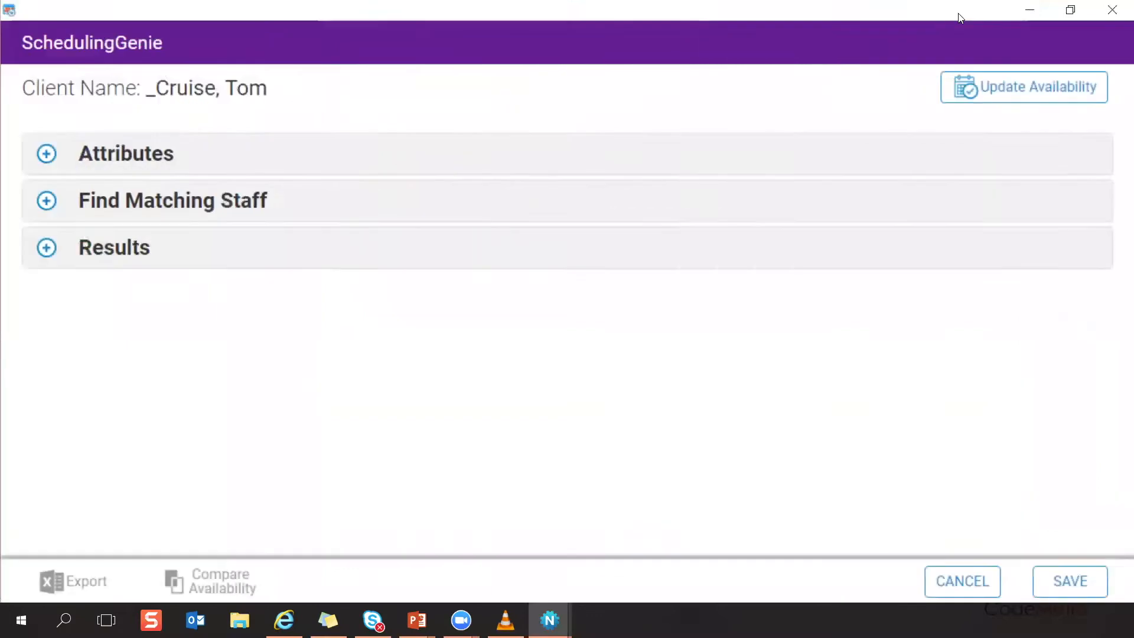
{"action": "left_click", "coordinate": [47, 155]}
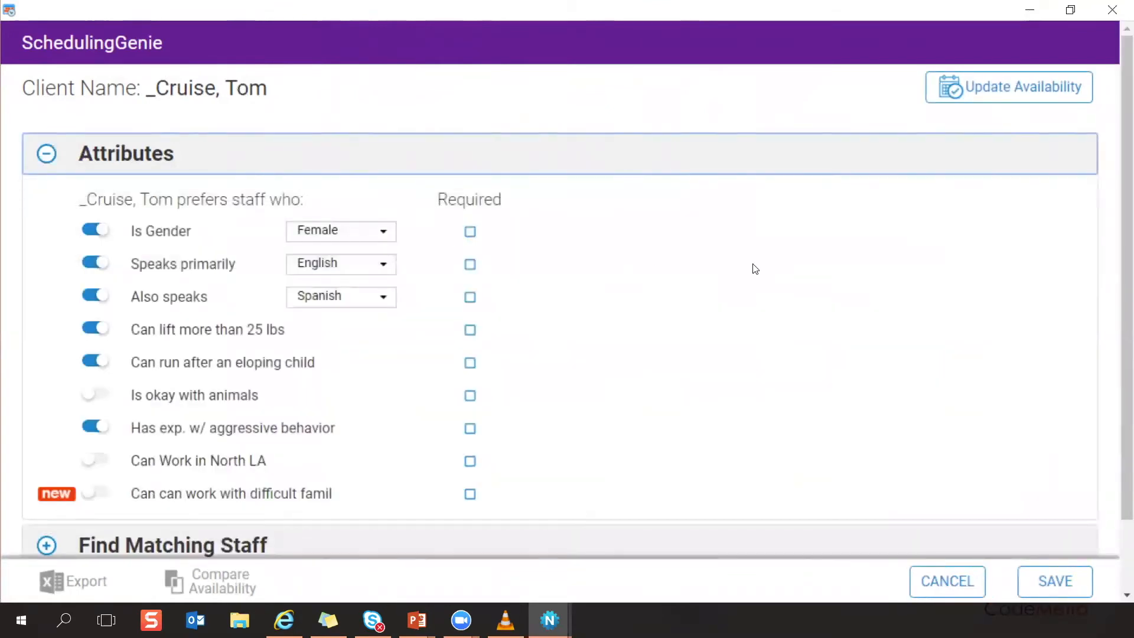
{"action": "scroll", "coordinate": [753, 269], "scroll_direction": "down", "scroll_amount": 2}
{"action": "scroll", "coordinate": [753, 269], "scroll_direction": "up", "scroll_amount": 2}
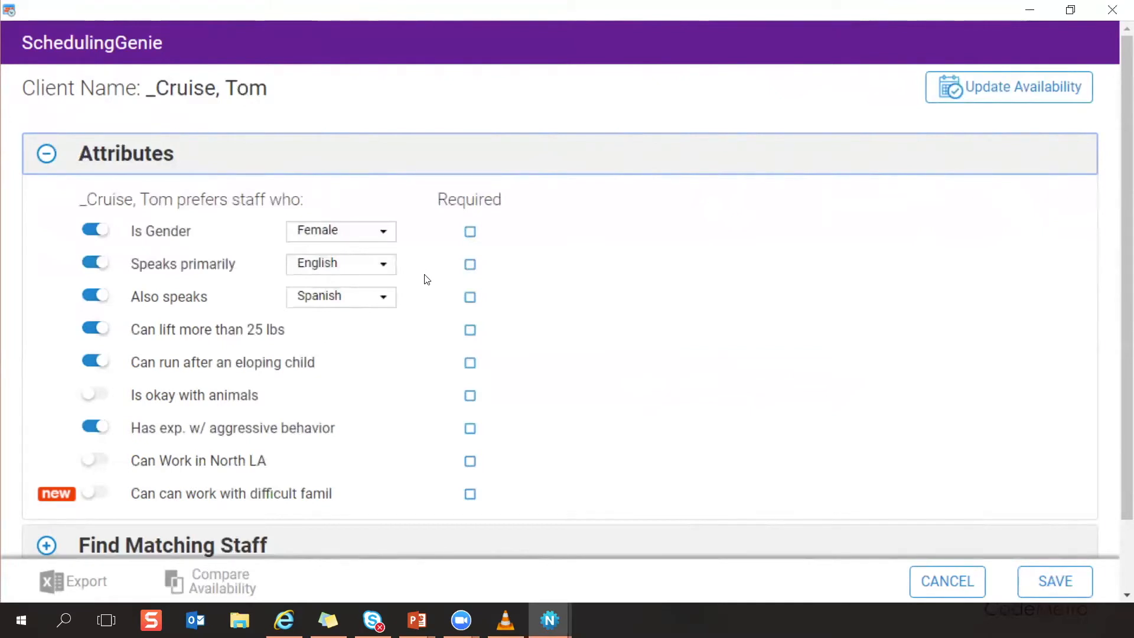
{"action": "scroll", "coordinate": [427, 278], "scroll_direction": "down", "scroll_amount": 2}
{"action": "scroll", "coordinate": [426, 278], "scroll_direction": "up", "scroll_amount": 2}
{"action": "left_click", "coordinate": [94, 494]}
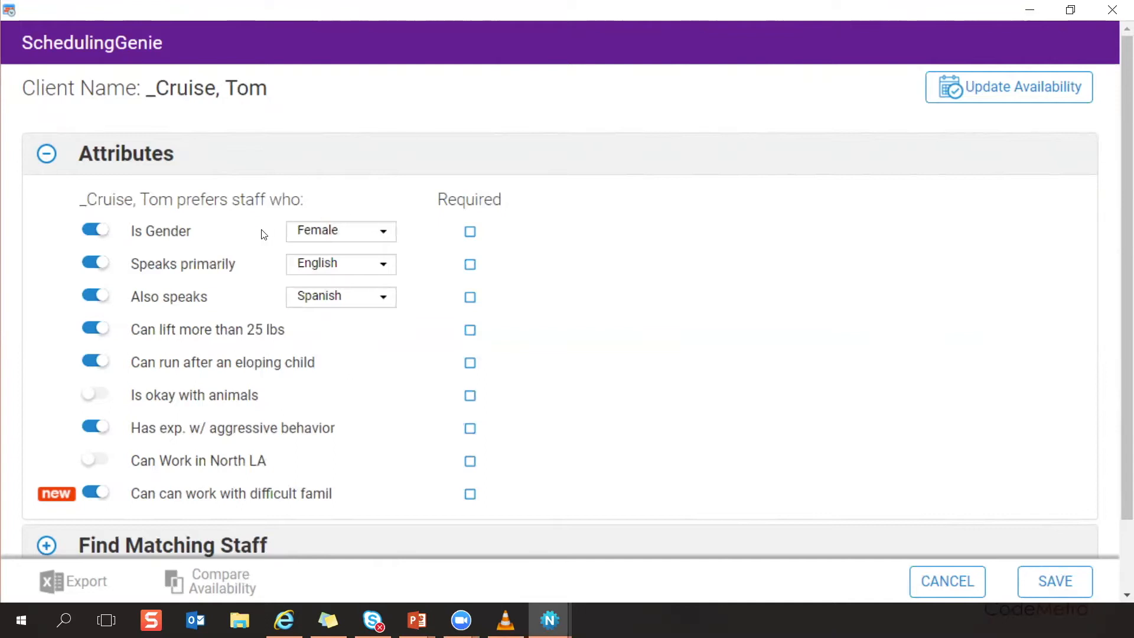
{"action": "left_click", "coordinate": [470, 234]}
{"action": "left_click", "coordinate": [472, 232]}
Step: In the matching-staff criteria, keep the A&T - BCBS MA - 9/8/2018 service and set the search end date to 04/30/2018
{"action": "scroll", "coordinate": [716, 299], "scroll_direction": "down", "scroll_amount": 1}
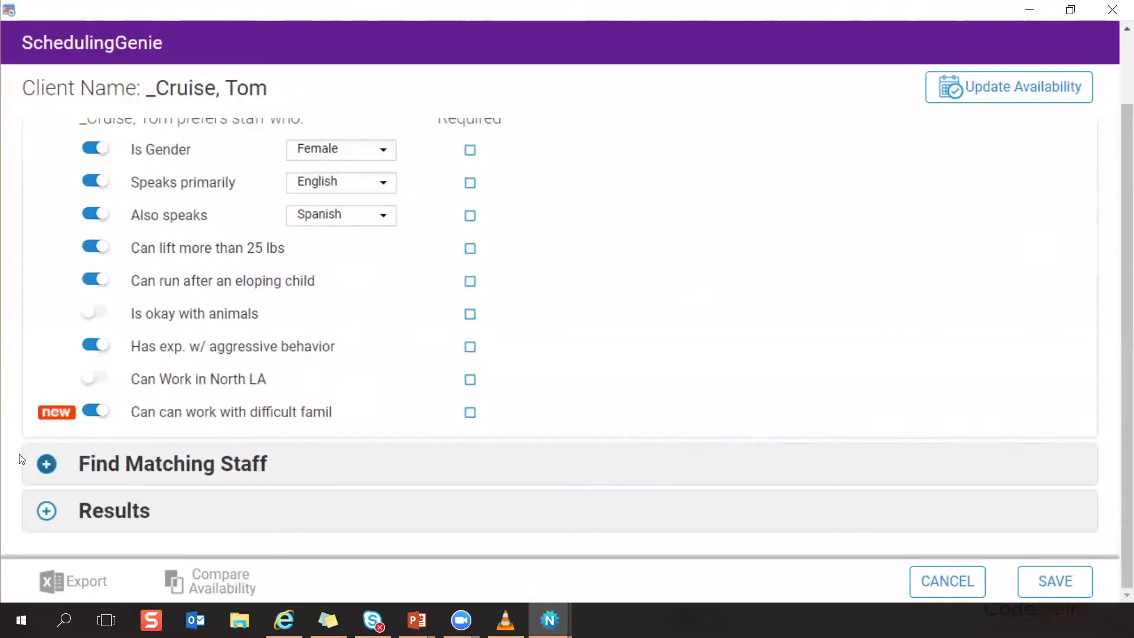
{"action": "left_click", "coordinate": [46, 469]}
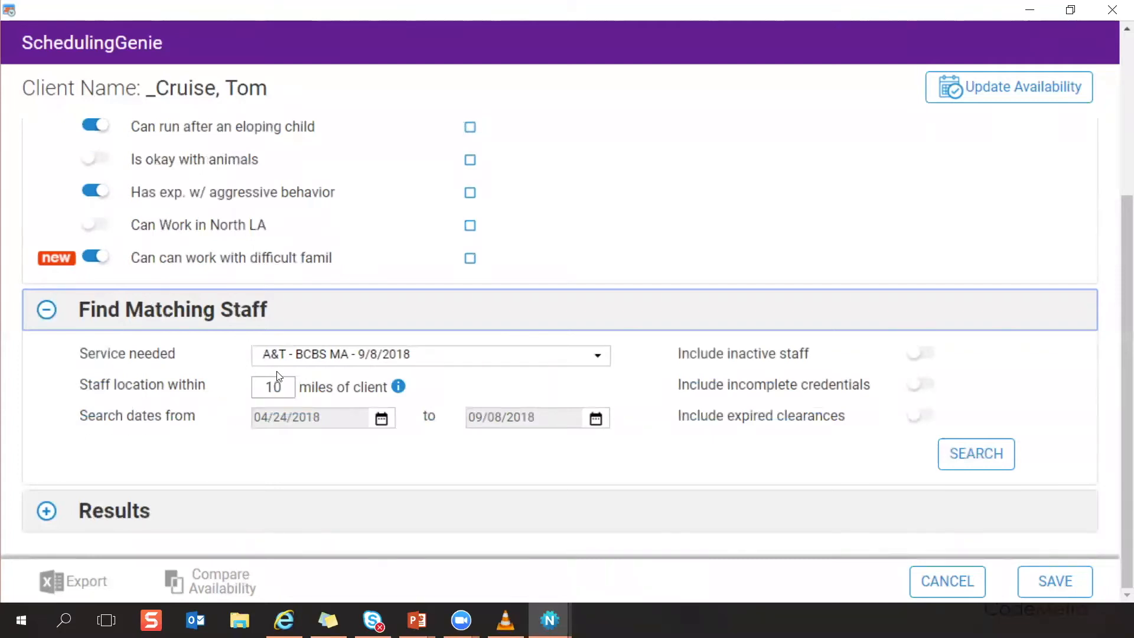
{"action": "left_click", "coordinate": [599, 356]}
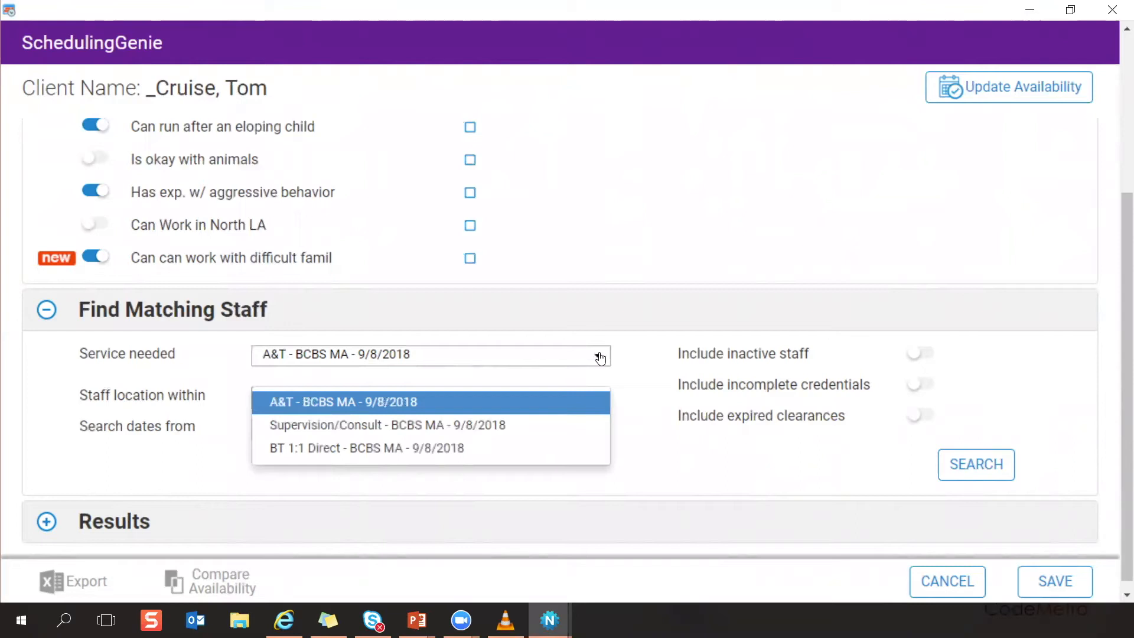
{"action": "left_click", "coordinate": [570, 358]}
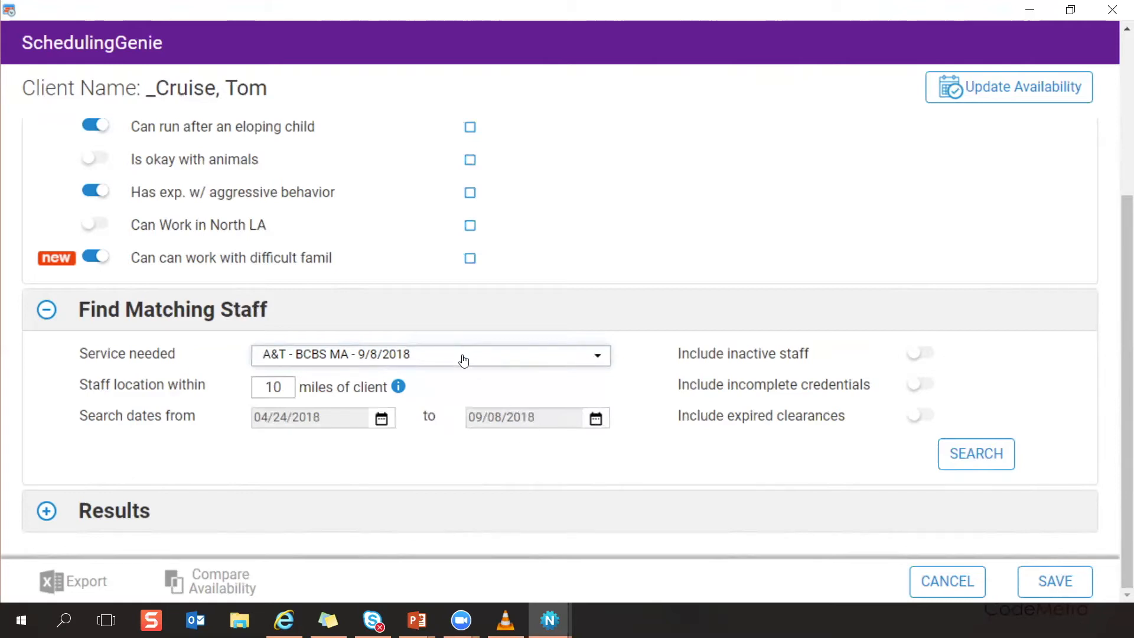
{"action": "left_click", "coordinate": [595, 419]}
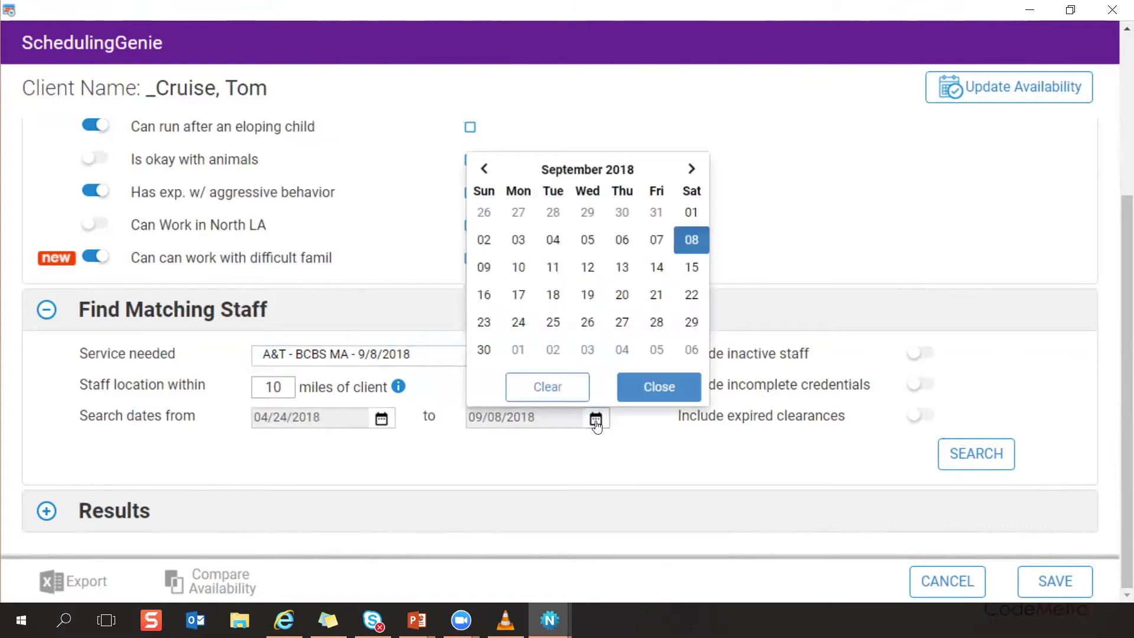
{"action": "left_click", "coordinate": [574, 171]}
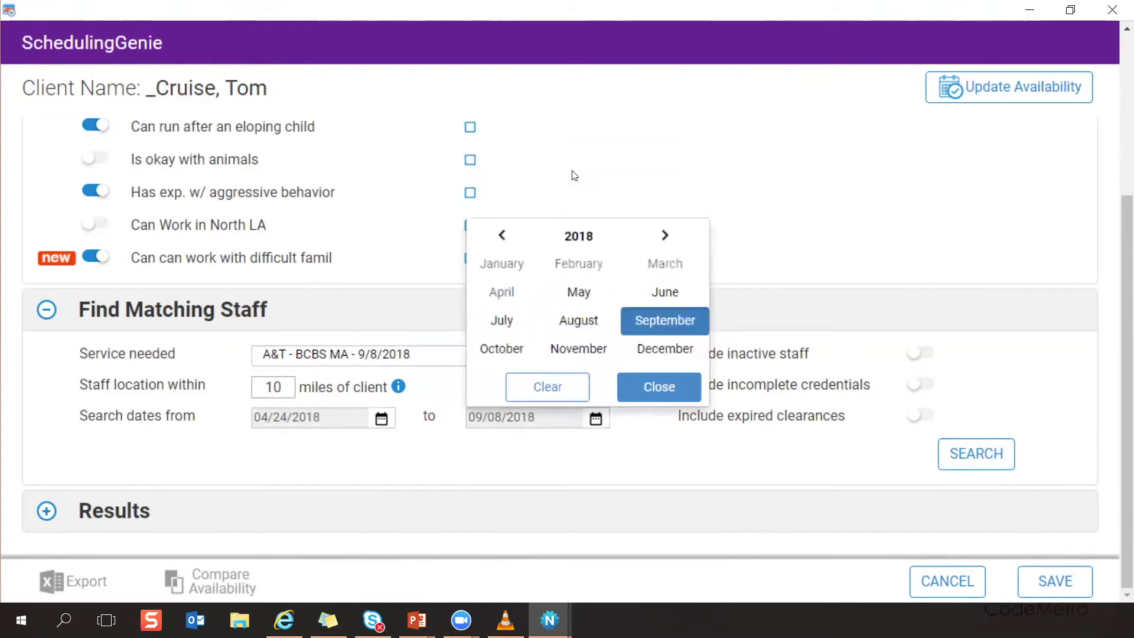
{"action": "left_click", "coordinate": [503, 291]}
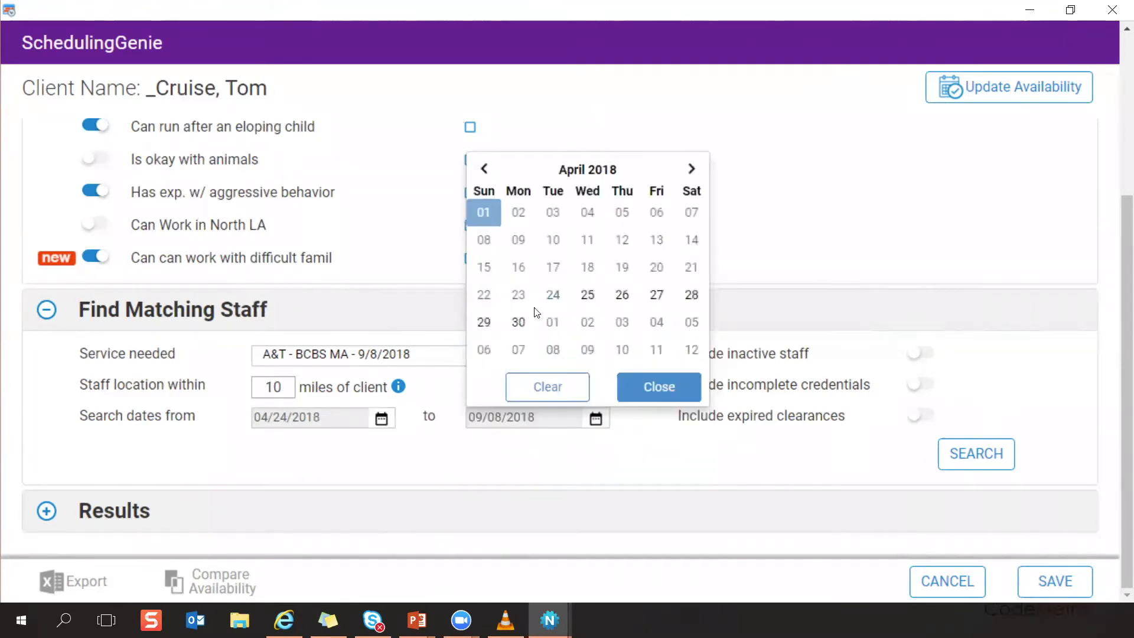
{"action": "left_click", "coordinate": [519, 325]}
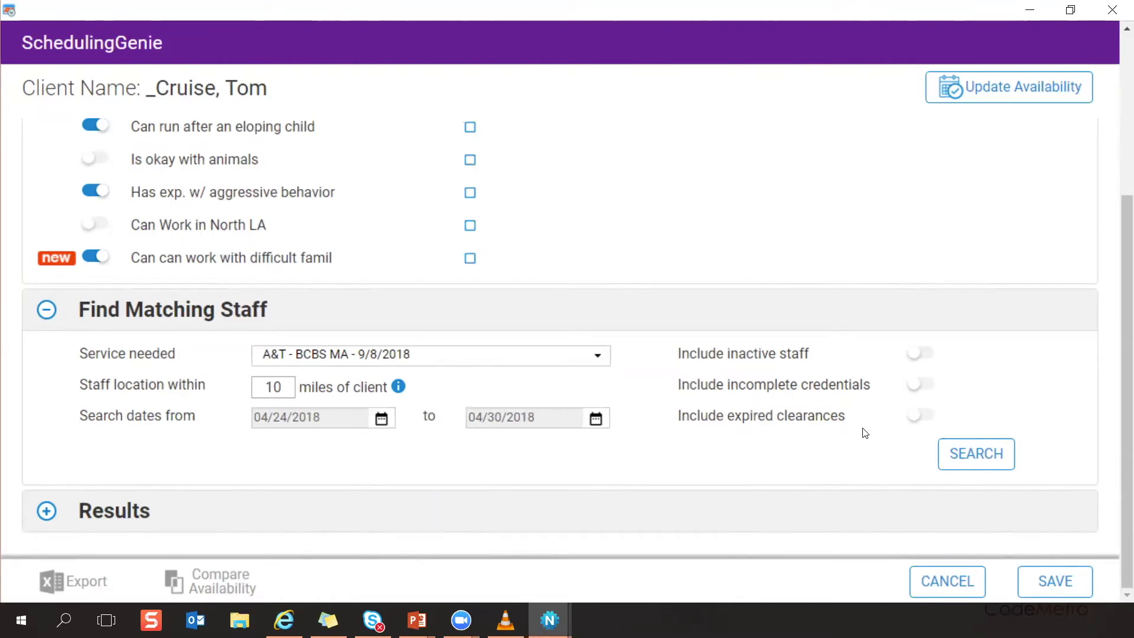
Step: Search for matching staff without including inactive staff, and expand the results table to show the individual attribute columns
{"action": "left_click", "coordinate": [920, 356]}
{"action": "left_click", "coordinate": [917, 360]}
{"action": "left_click", "coordinate": [981, 466]}
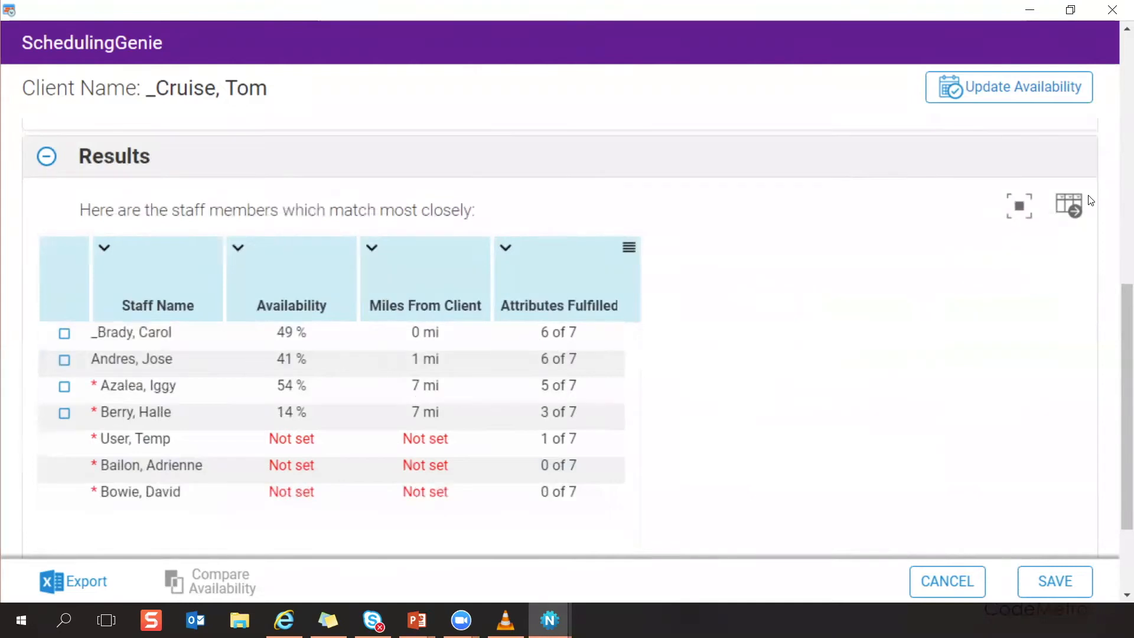
{"action": "left_click", "coordinate": [1073, 211]}
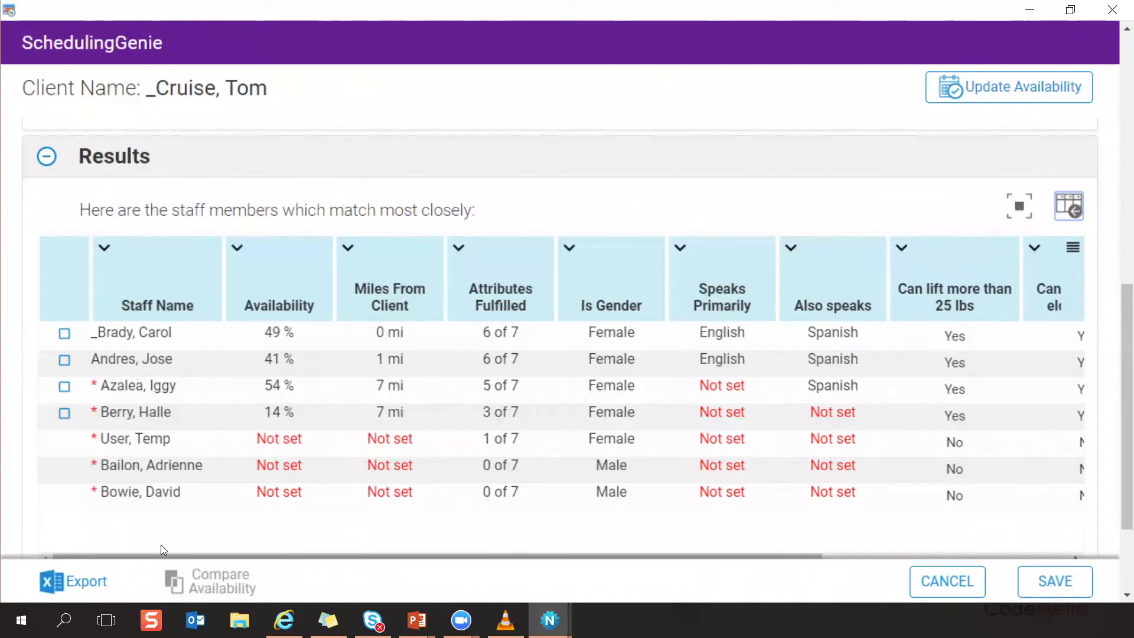
{"action": "left_click_drag", "start_coordinate": [185, 555], "coordinate": [641, 547]}
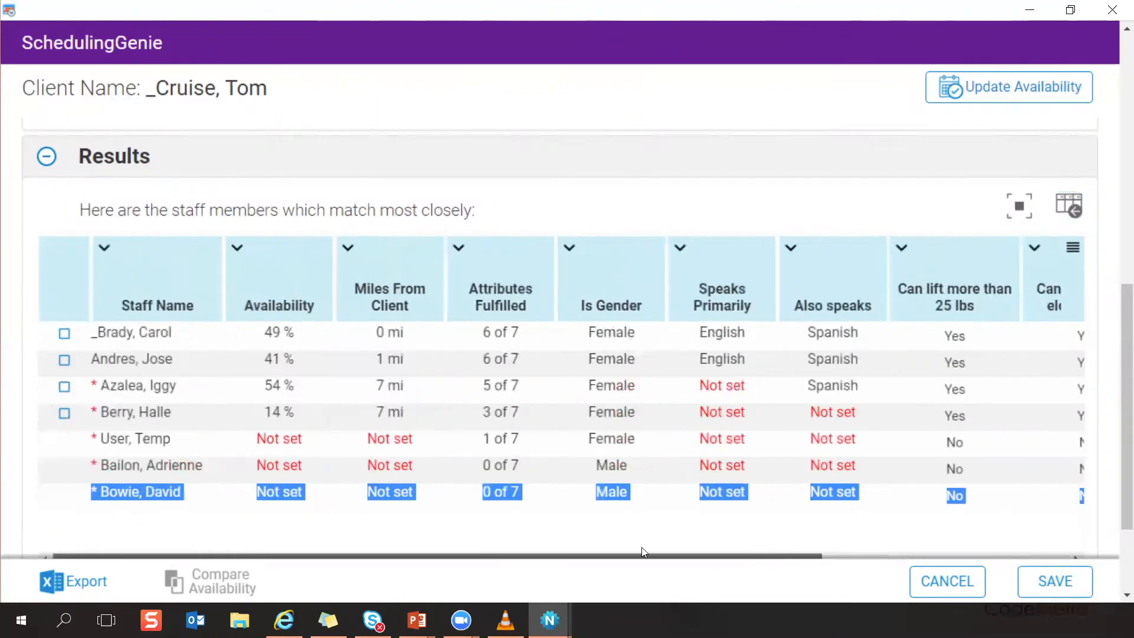
{"action": "scroll", "coordinate": [617, 518], "scroll_direction": "down", "scroll_amount": 2}
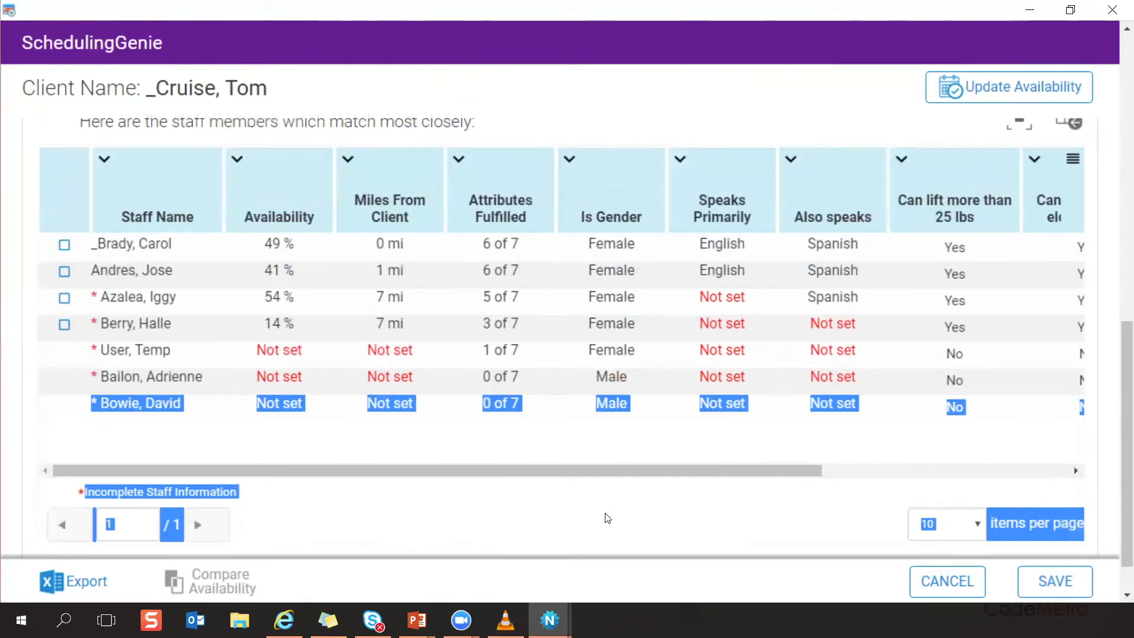
Step: Select the first three staff members in the results and compare their availability with the client's
{"action": "left_click", "coordinate": [63, 245]}
{"action": "left_click", "coordinate": [64, 245]}
{"action": "left_click", "coordinate": [62, 272]}
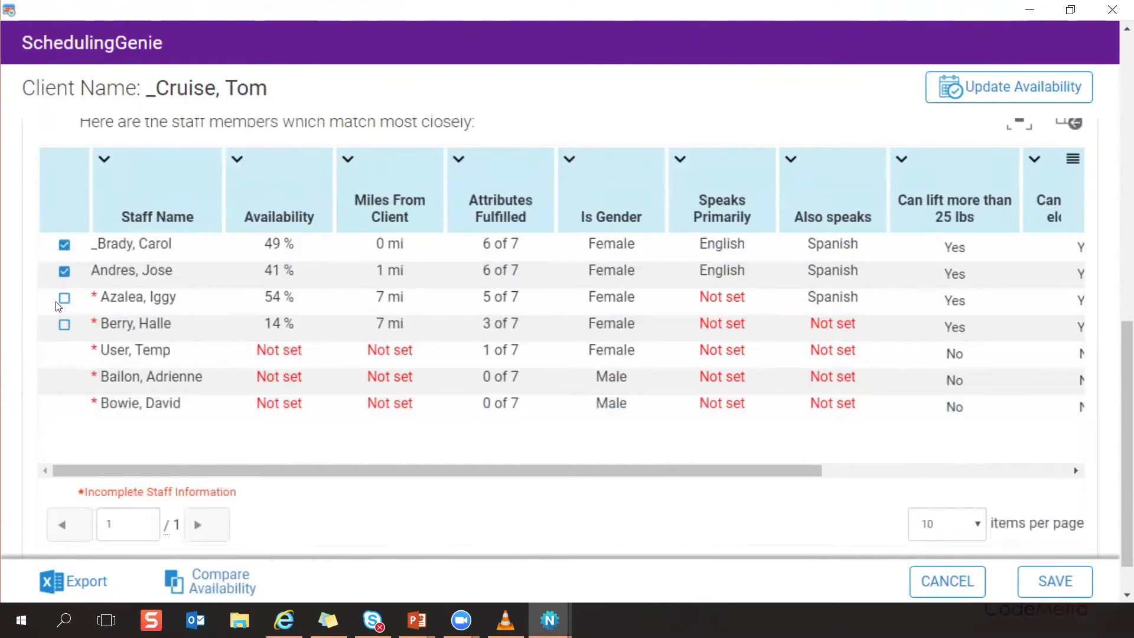
{"action": "left_click", "coordinate": [63, 299]}
{"action": "left_click", "coordinate": [208, 582]}
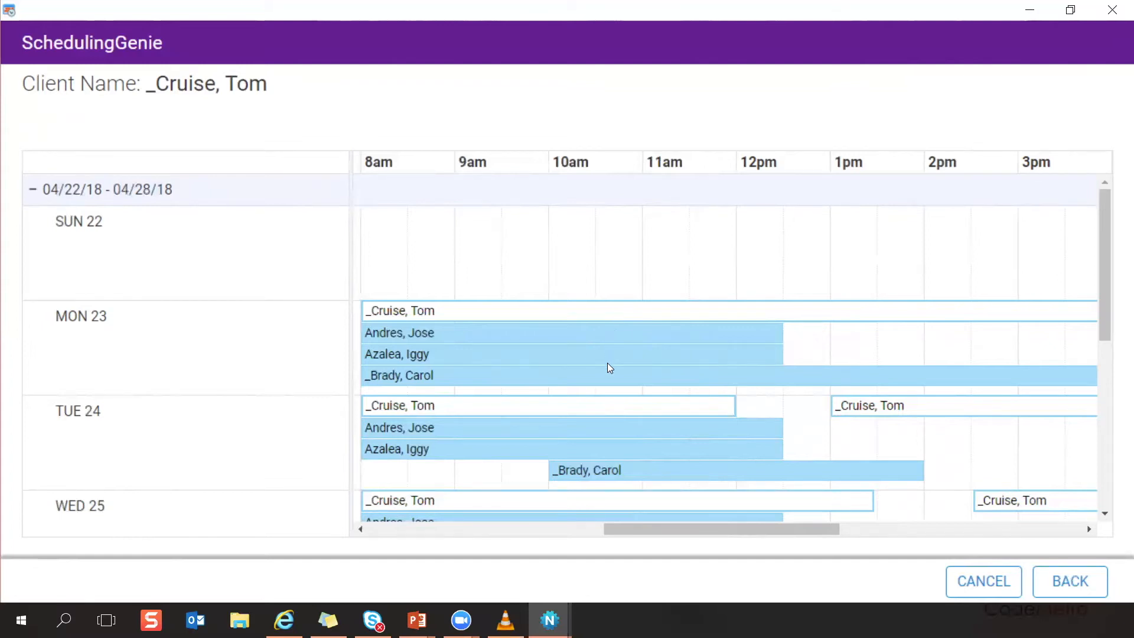
Step: Examine the availability comparison for the weeks 04/22/18 - 04/28/18 and 04/29/18 - 05/05/18, and return to the client's profile
{"action": "scroll", "coordinate": [607, 362], "scroll_direction": "down", "scroll_amount": 1}
{"action": "scroll", "coordinate": [607, 362], "scroll_direction": "up", "scroll_amount": 1}
{"action": "scroll", "coordinate": [487, 319], "scroll_direction": "down", "scroll_amount": 1}
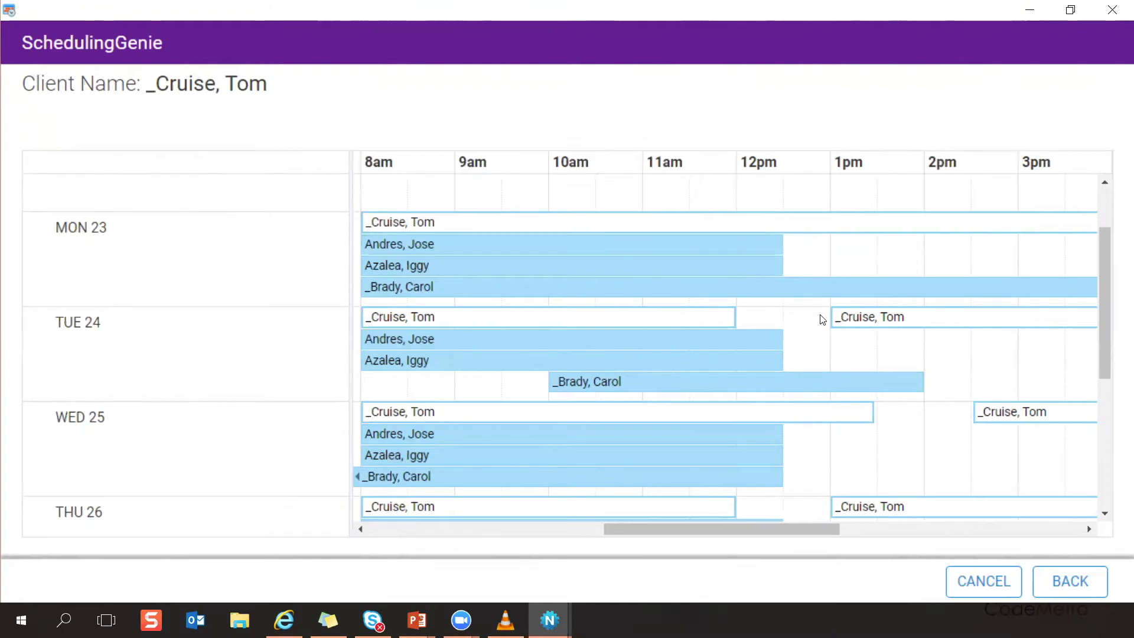
{"action": "scroll", "coordinate": [822, 319], "scroll_direction": "down", "scroll_amount": 3}
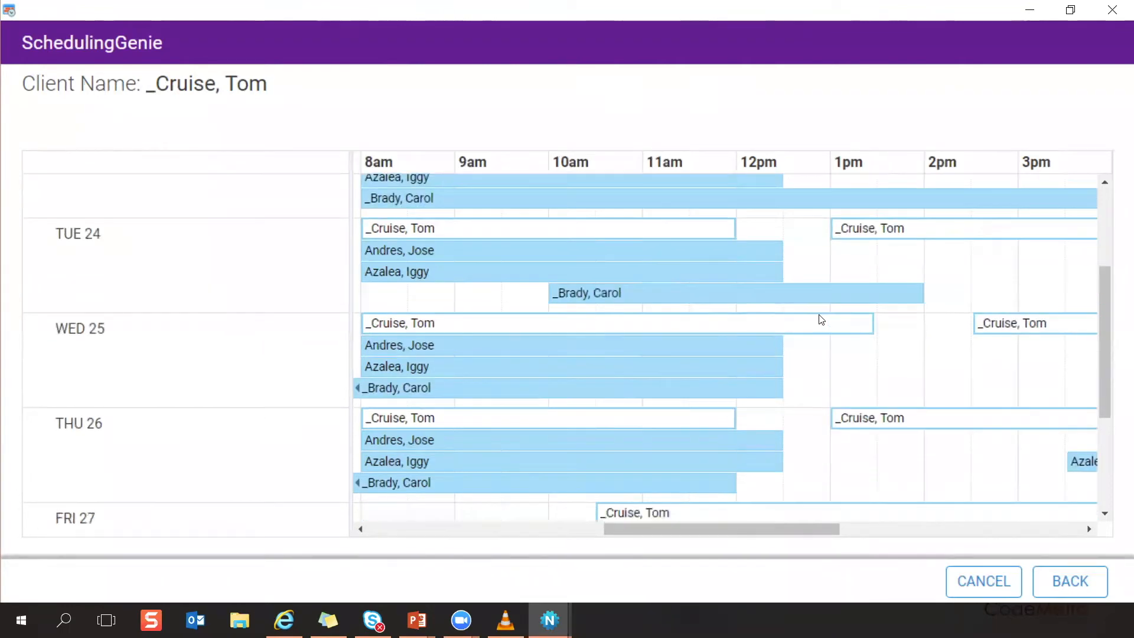
{"action": "scroll", "coordinate": [821, 319], "scroll_direction": "down", "scroll_amount": 3}
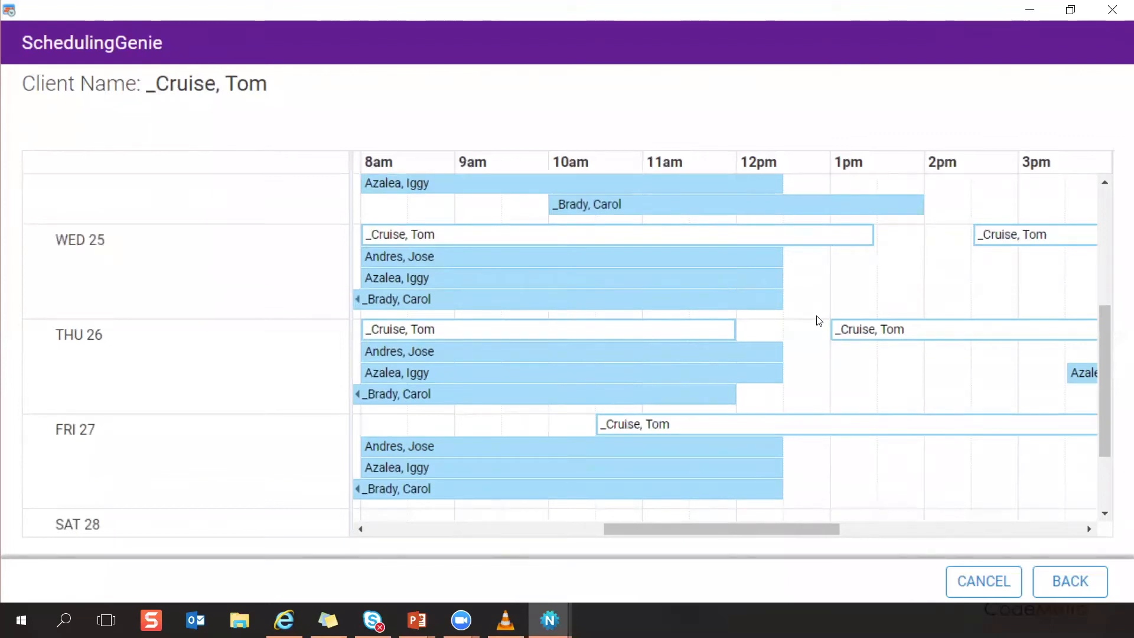
{"action": "scroll", "coordinate": [817, 319], "scroll_direction": "down", "scroll_amount": 3}
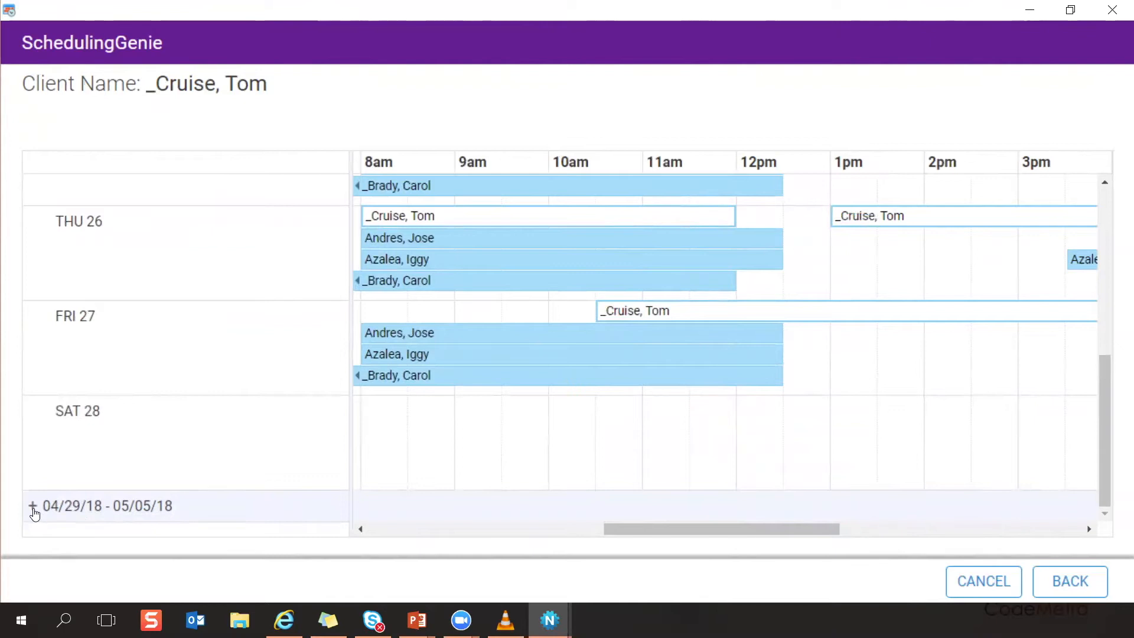
{"action": "left_click", "coordinate": [33, 508]}
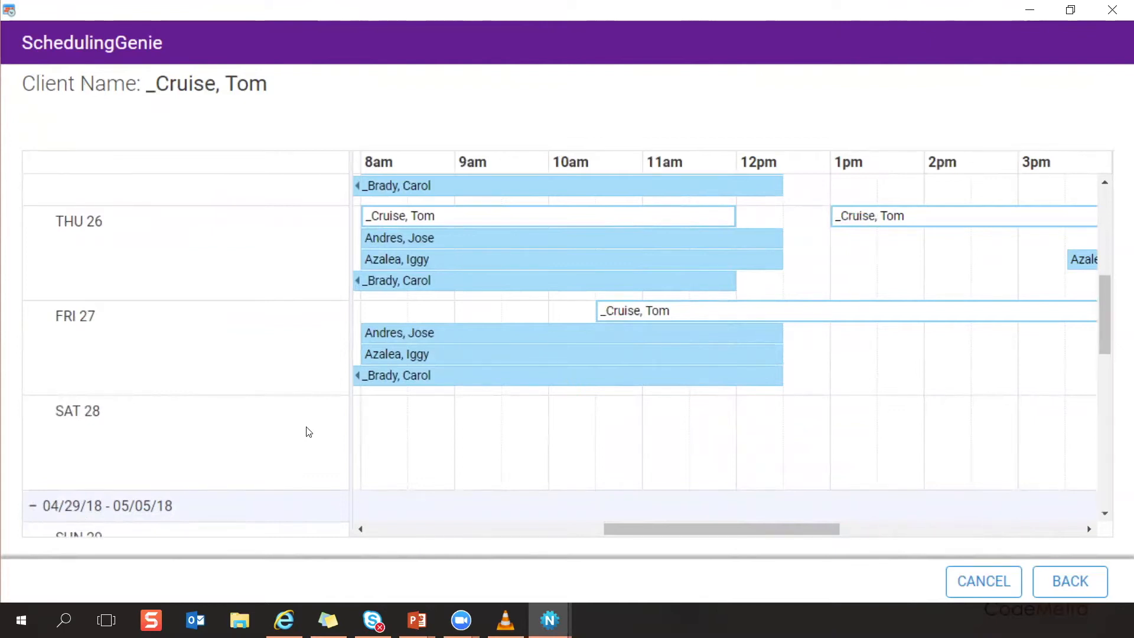
{"action": "scroll", "coordinate": [307, 430], "scroll_direction": "down", "scroll_amount": 3}
{"action": "scroll", "coordinate": [307, 431], "scroll_direction": "down", "scroll_amount": 15}
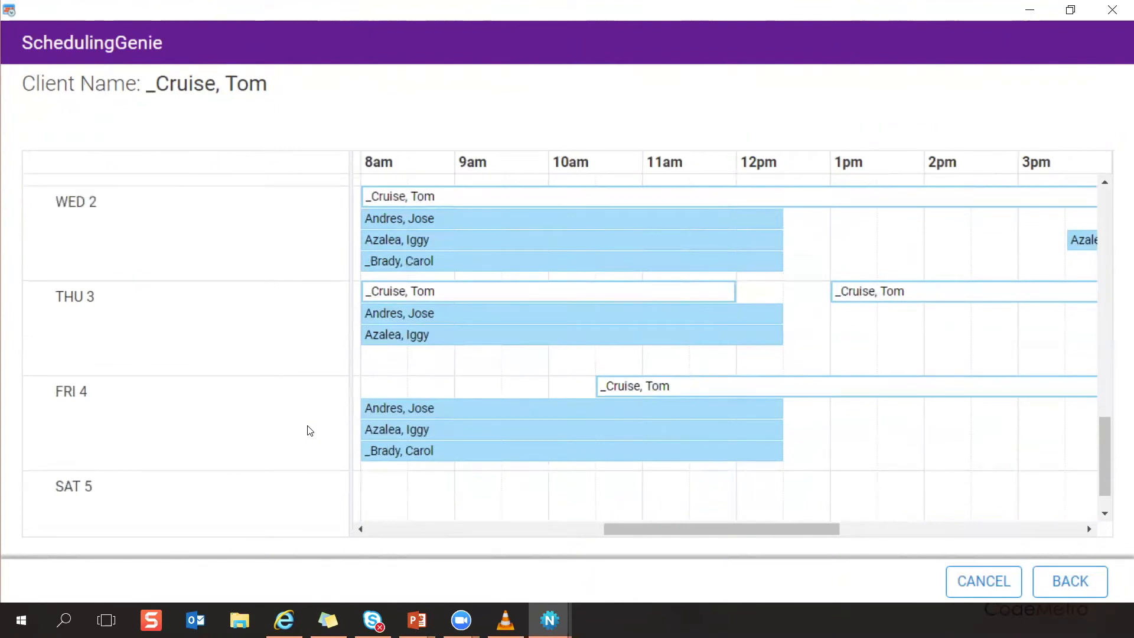
{"action": "left_click", "coordinate": [1070, 585]}
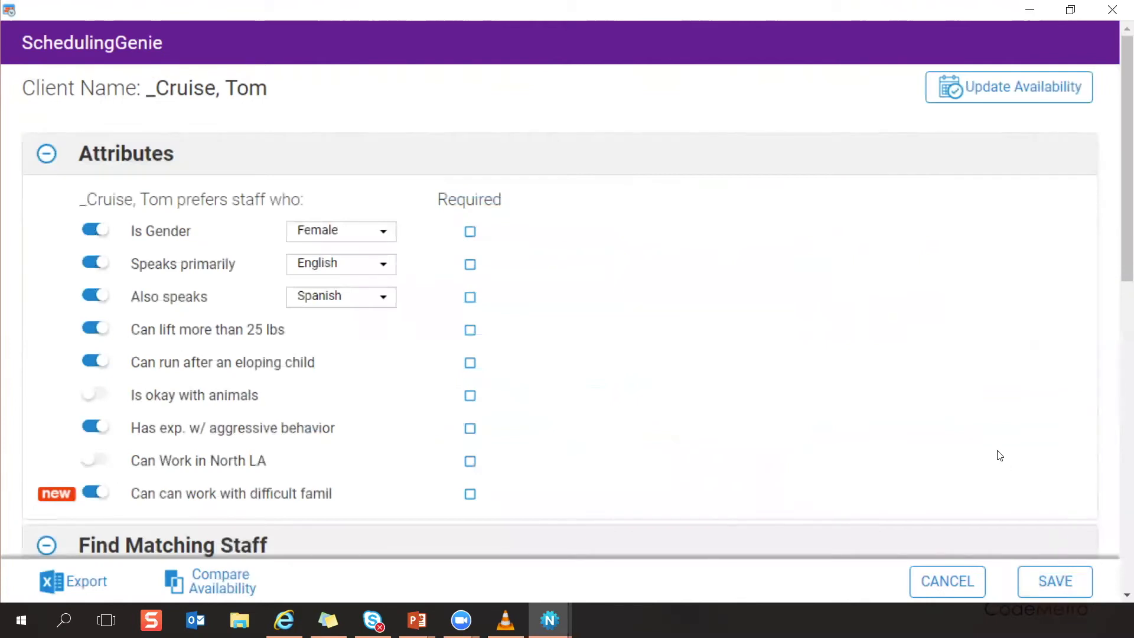
Step: Start exporting the matching-staff results as Results.csv and cancel the save
{"action": "scroll", "coordinate": [999, 453], "scroll_direction": "down", "scroll_amount": 3}
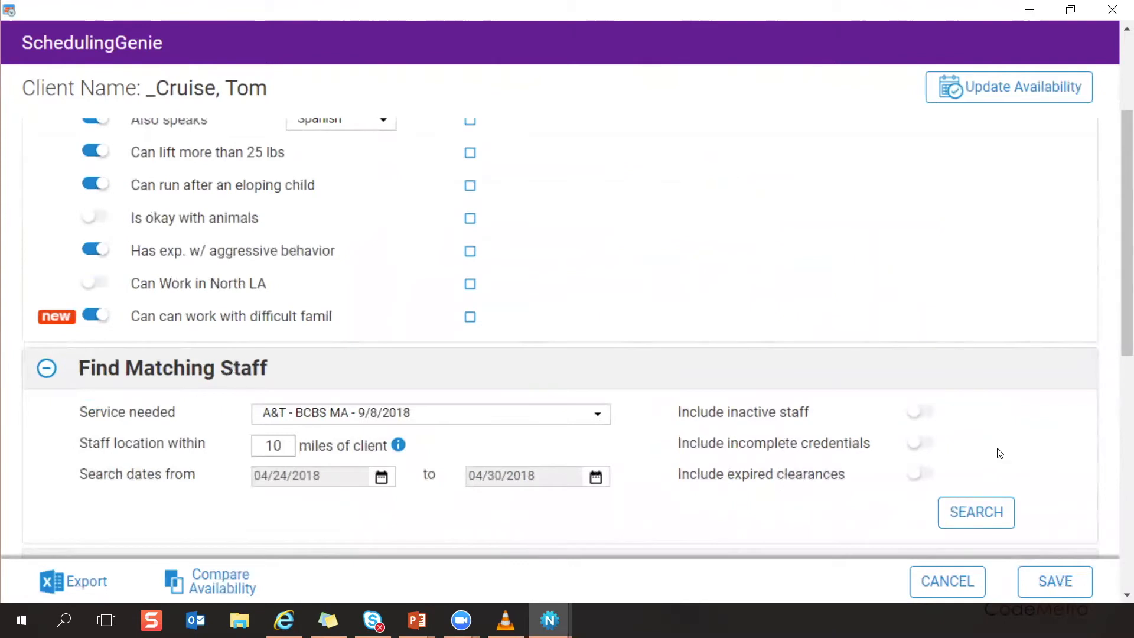
{"action": "left_click", "coordinate": [75, 584]}
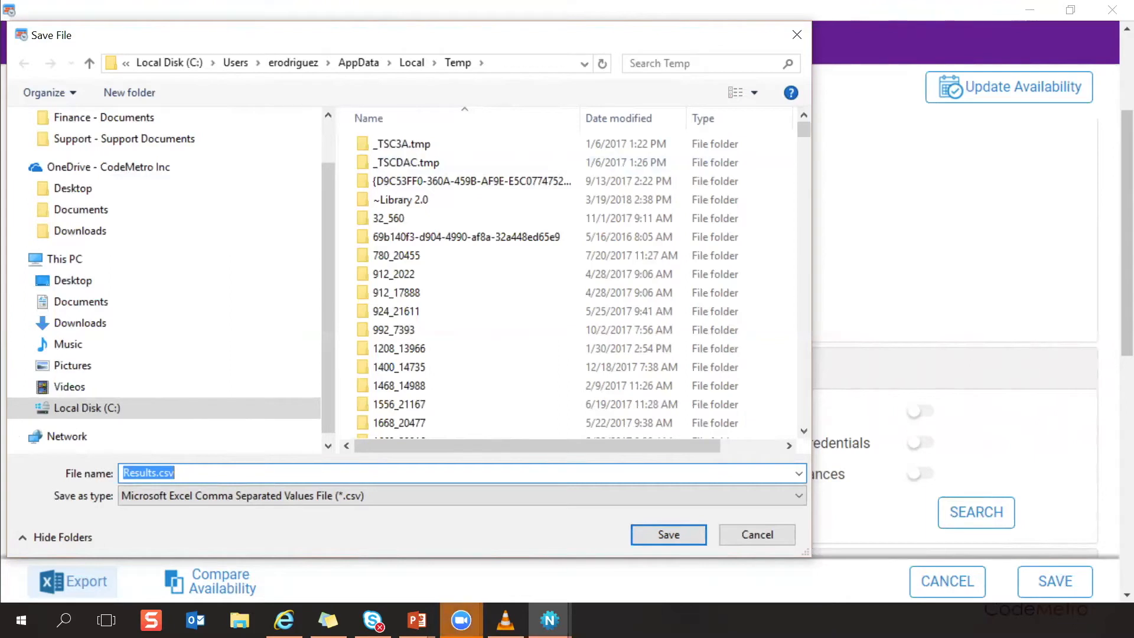
{"action": "left_click", "coordinate": [767, 534]}
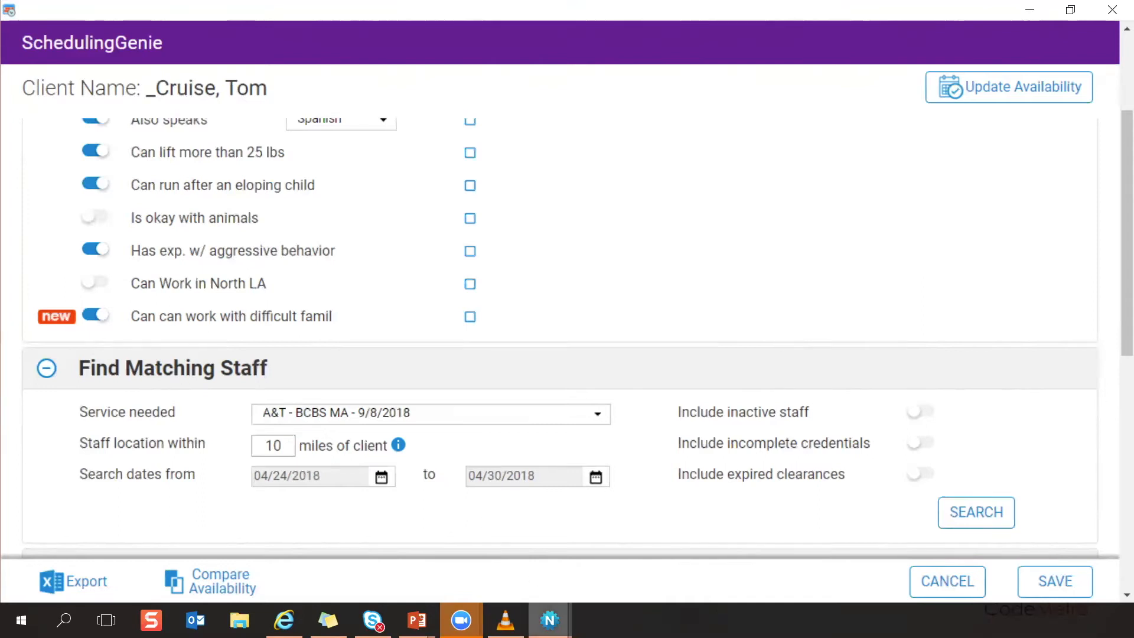
Step: Close the client's Scheduling Genie profile and discard the unsaved changes
{"action": "mouse_move", "coordinate": [549, 620]}
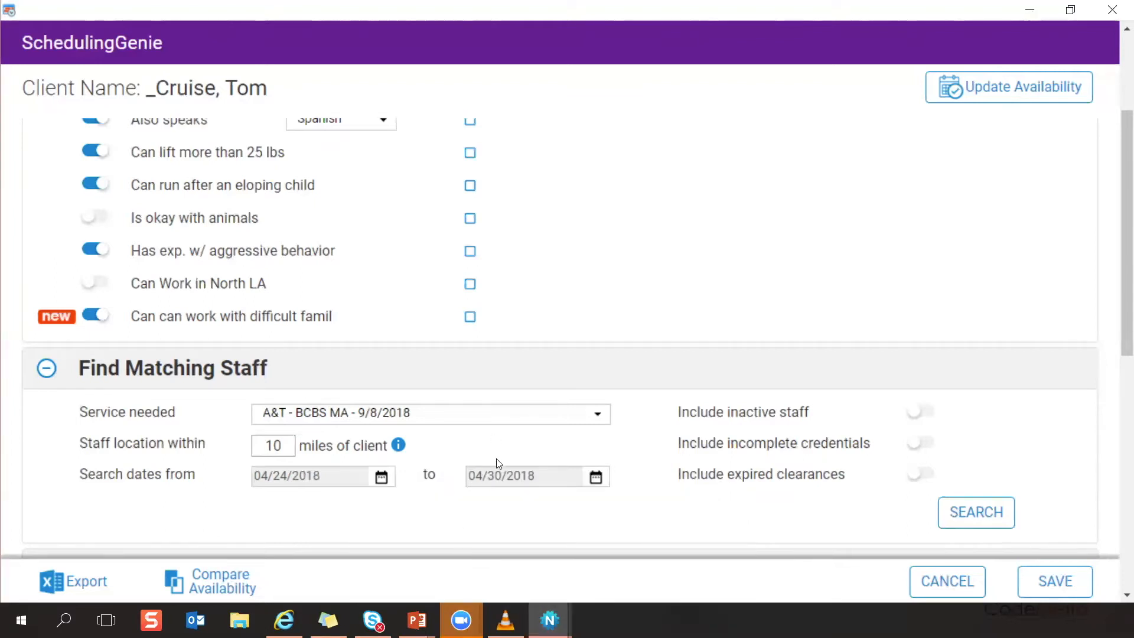
{"action": "left_click", "coordinate": [952, 582]}
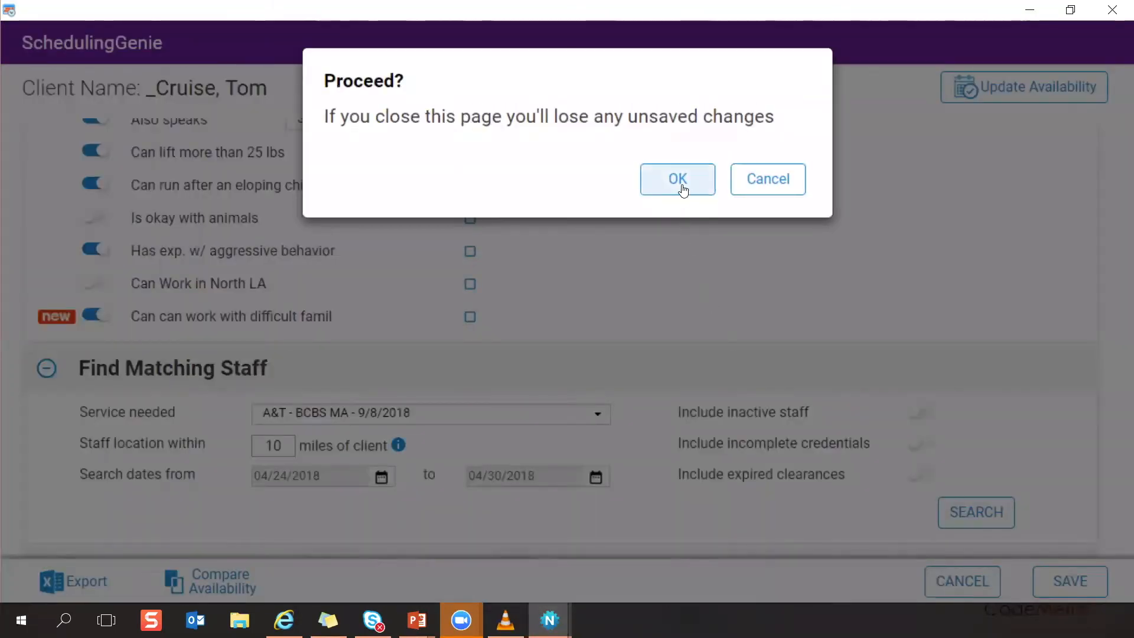
{"action": "left_click", "coordinate": [785, 186]}
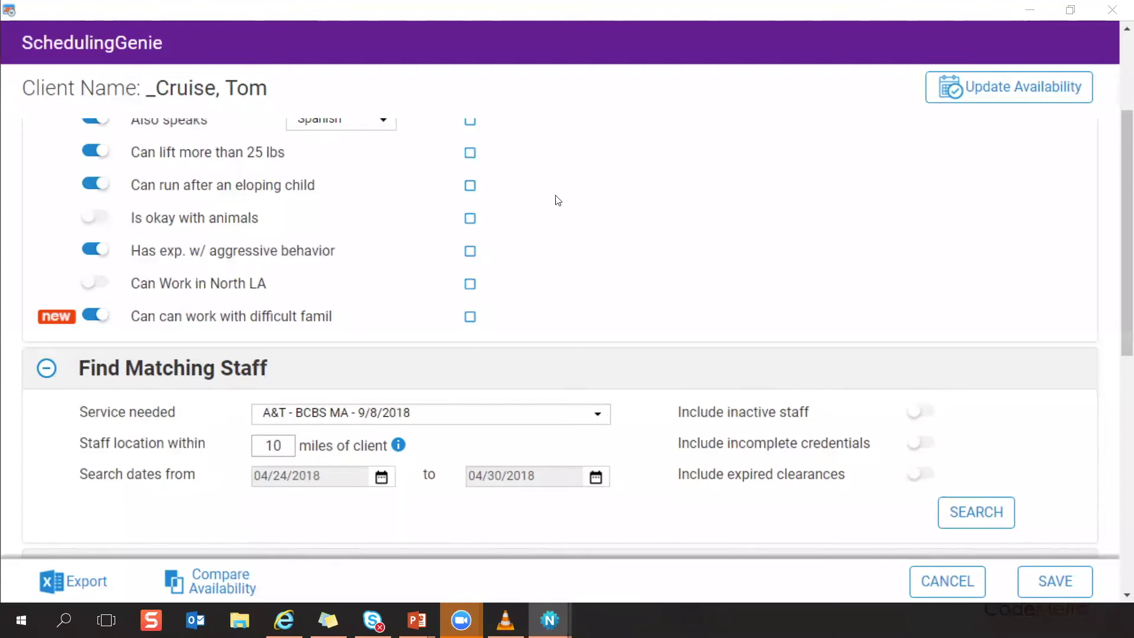
{"action": "left_click", "coordinate": [943, 581]}
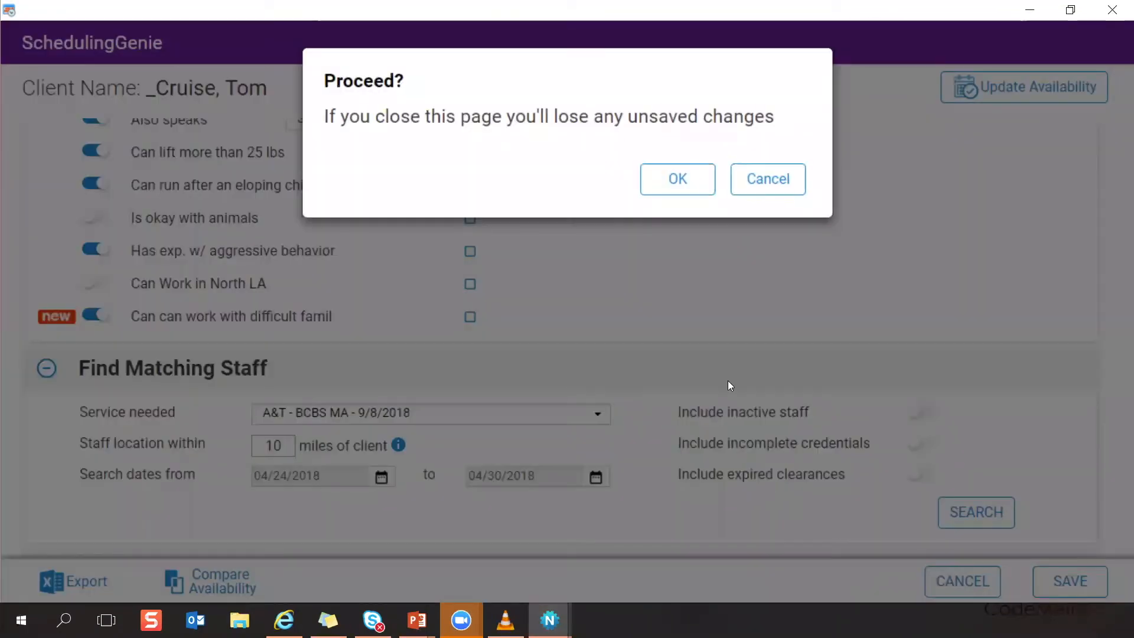
{"action": "left_click", "coordinate": [677, 179]}
Step: Open the Scheduling Genie attribute list to review the defined attributes, and close it without saving
{"action": "left_click", "coordinate": [58, 29]}
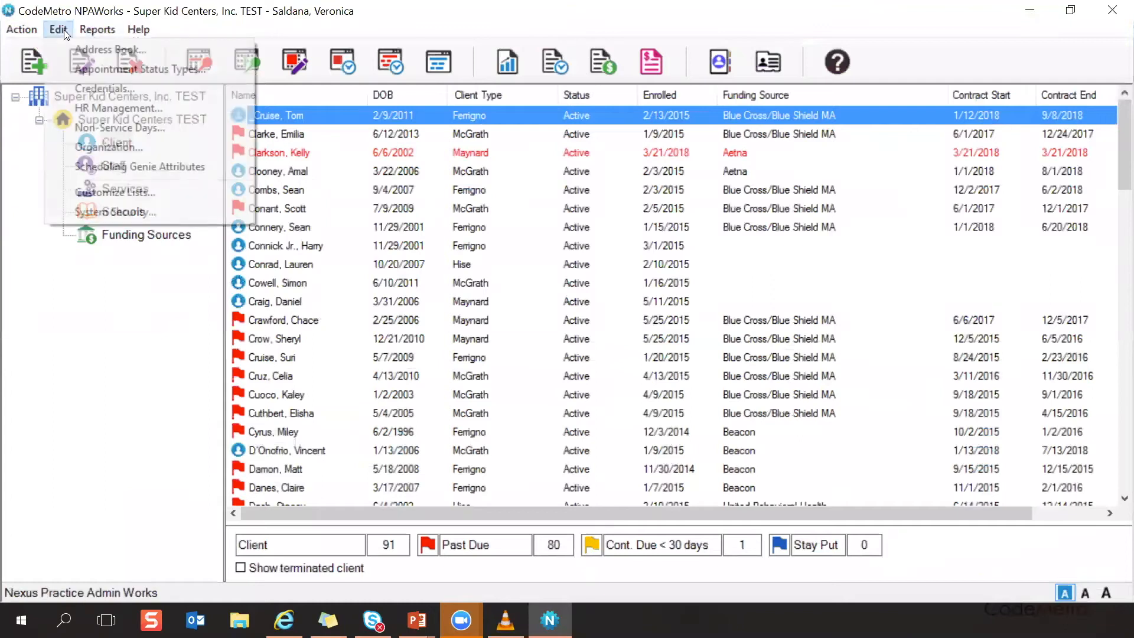
{"action": "left_click", "coordinate": [108, 167]}
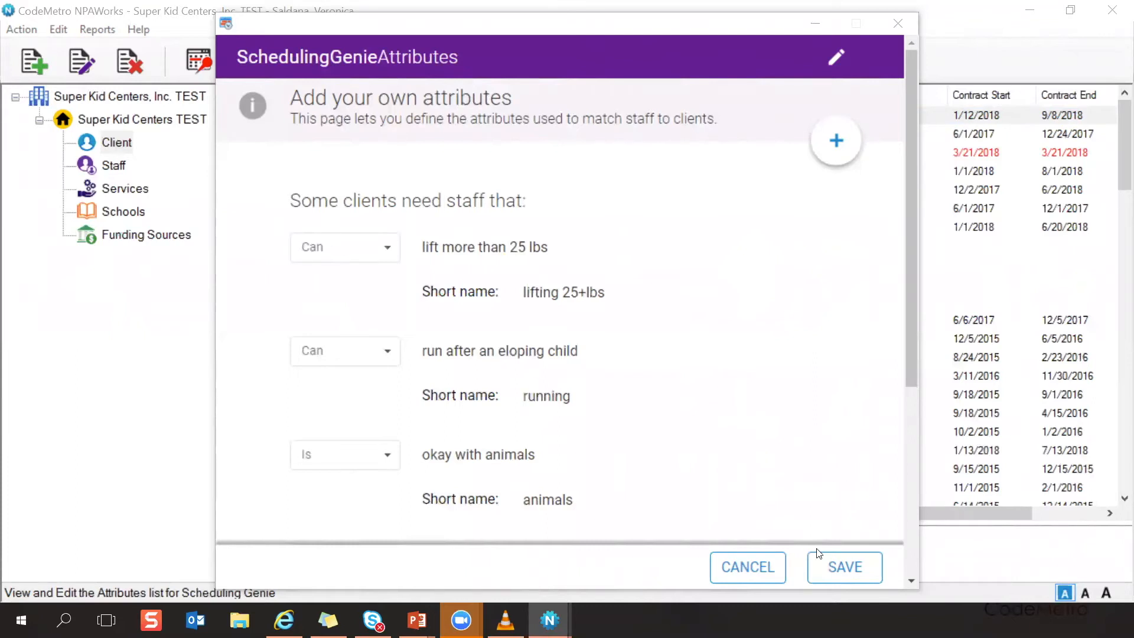
{"action": "left_click", "coordinate": [745, 561]}
{"action": "left_click", "coordinate": [707, 193]}
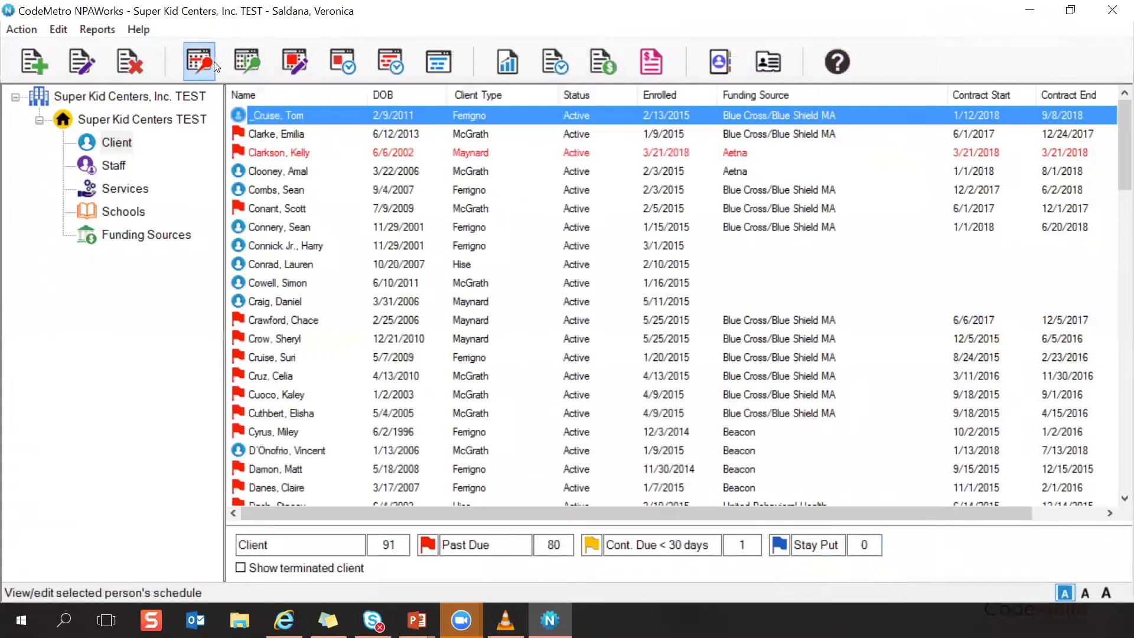
Step: Open the selected client's Scheduling Genie profile and search for matching staff with the preset service, distance and dates
{"action": "left_click", "coordinate": [395, 63]}
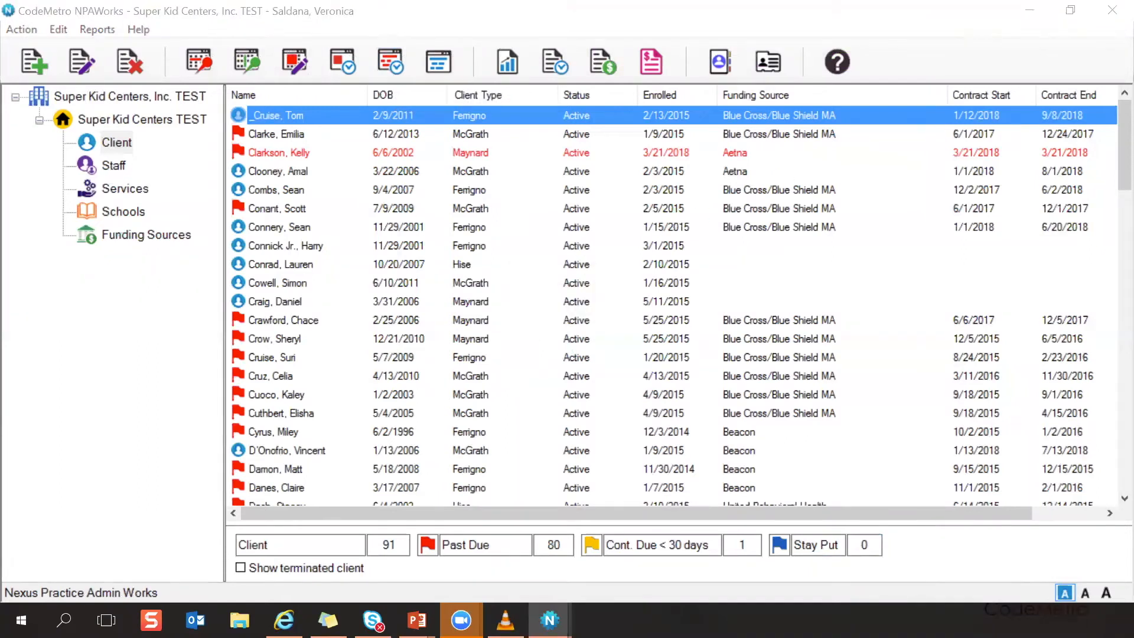
{"action": "double_click", "coordinate": [970, 18]}
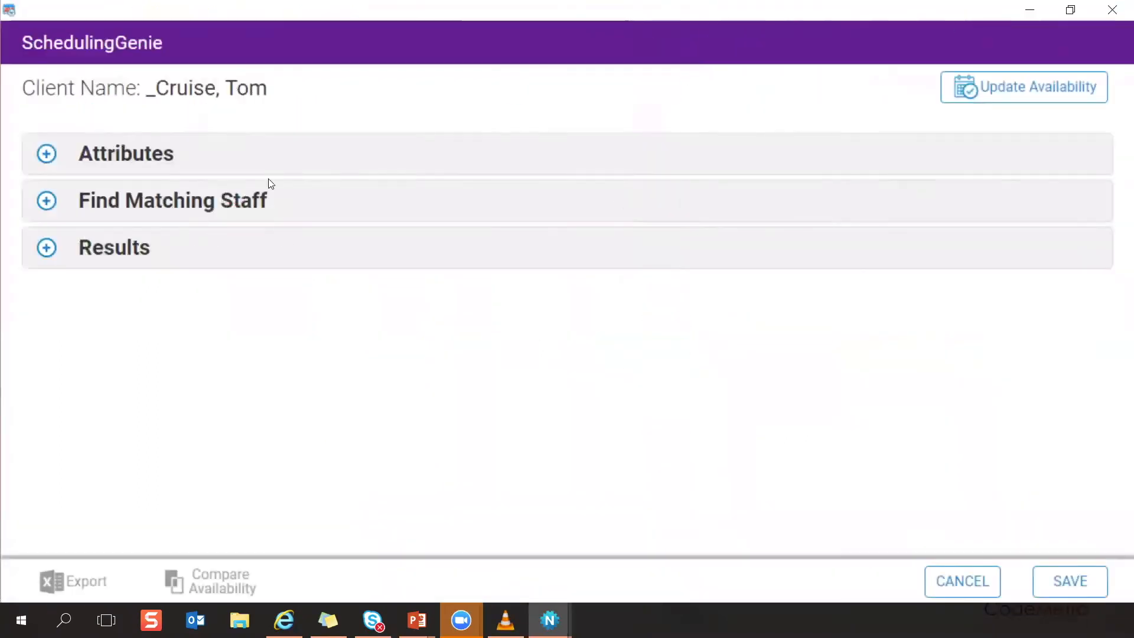
{"action": "left_click", "coordinate": [46, 155]}
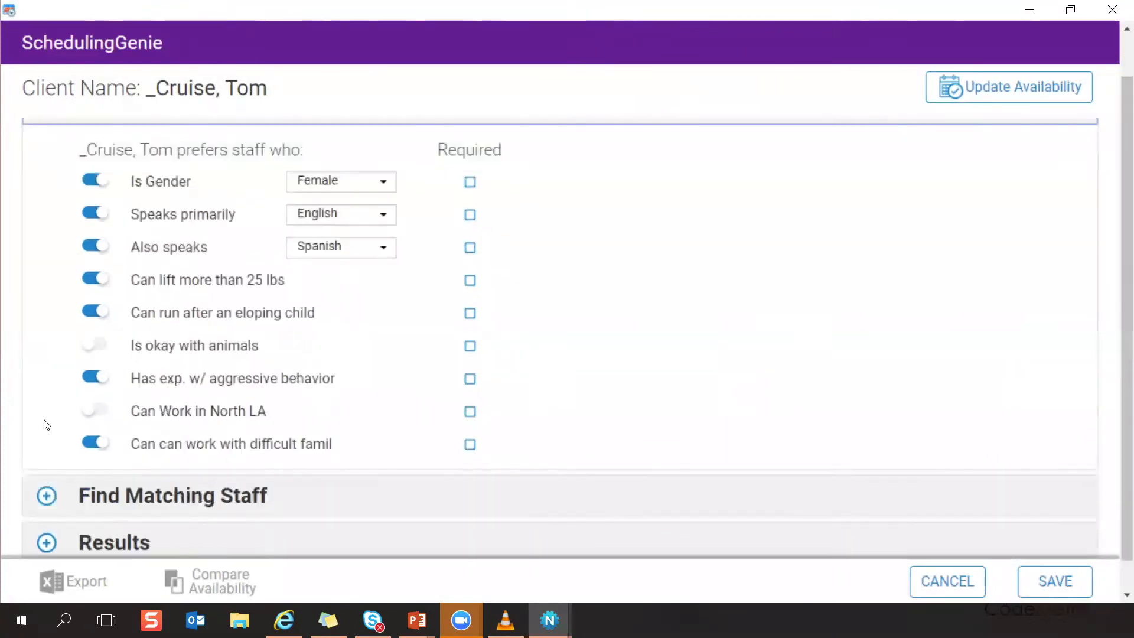
{"action": "left_click", "coordinate": [46, 464]}
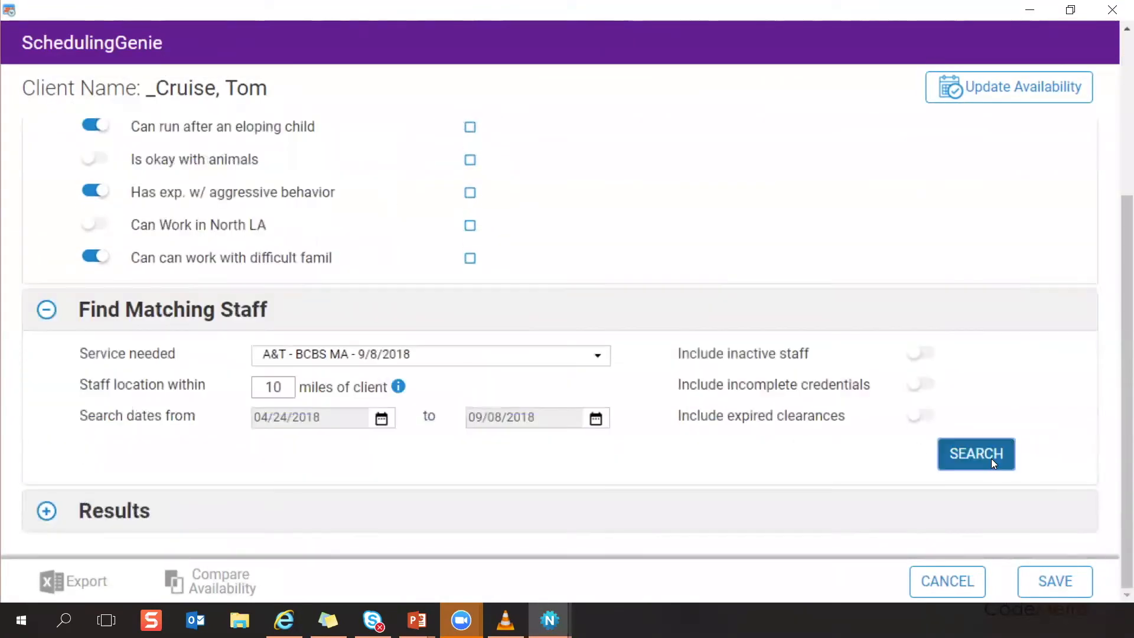
{"action": "left_click", "coordinate": [991, 458]}
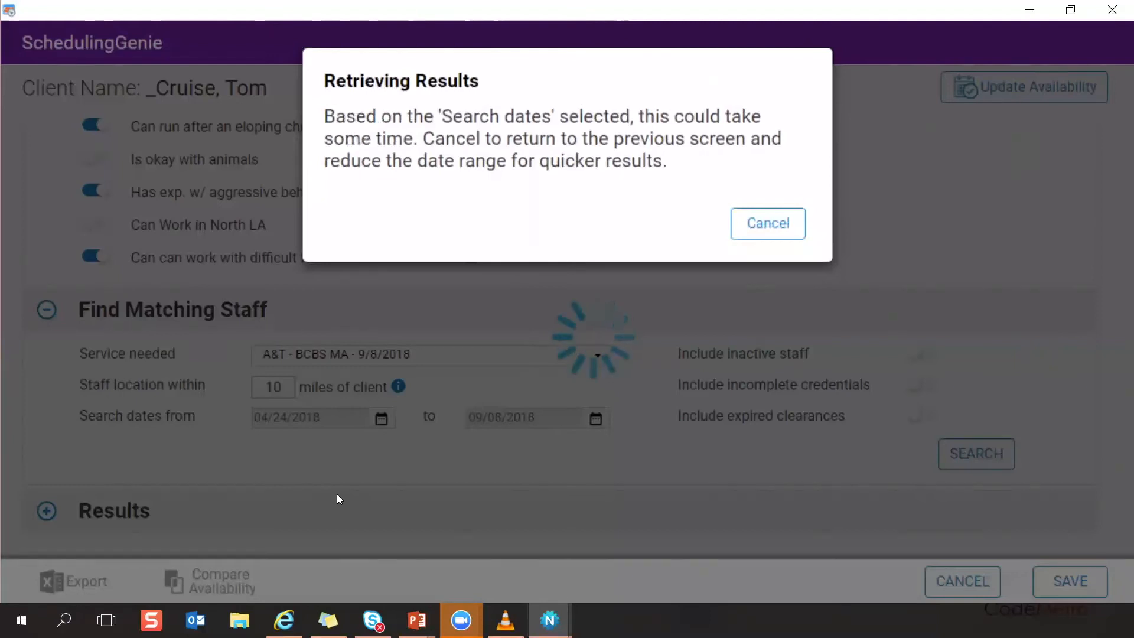
Step: Select the first four staff members in the matching results and compare their availability with the client's
{"action": "scroll", "coordinate": [337, 501], "scroll_direction": "down", "scroll_amount": 8}
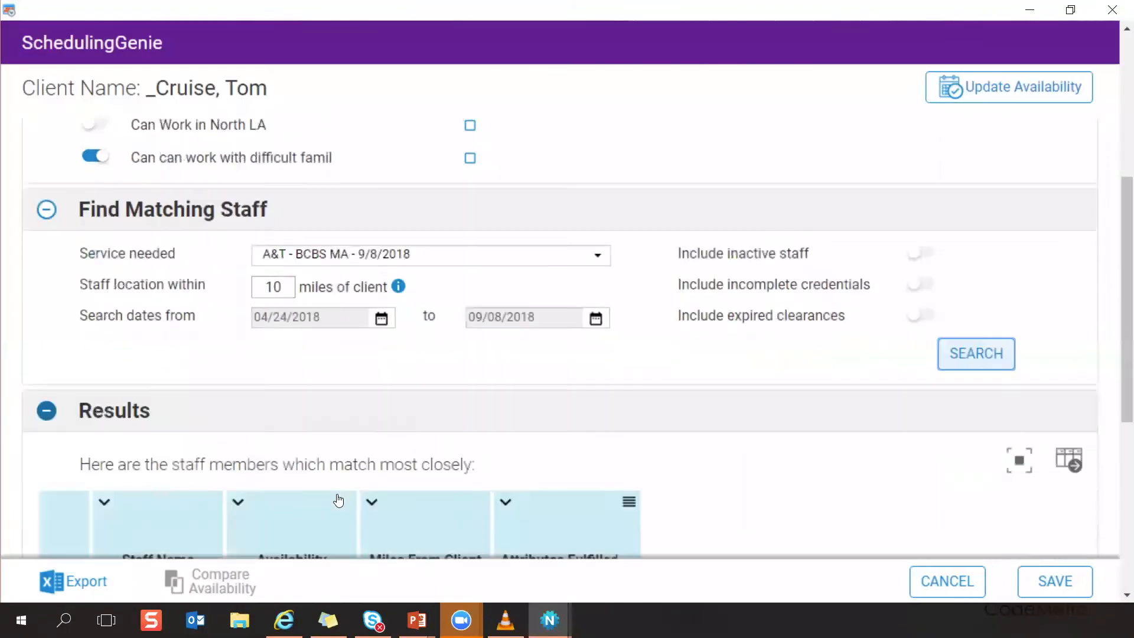
{"action": "left_click", "coordinate": [64, 245]}
{"action": "left_click", "coordinate": [65, 271]}
{"action": "left_click", "coordinate": [64, 298]}
{"action": "left_click", "coordinate": [65, 325]}
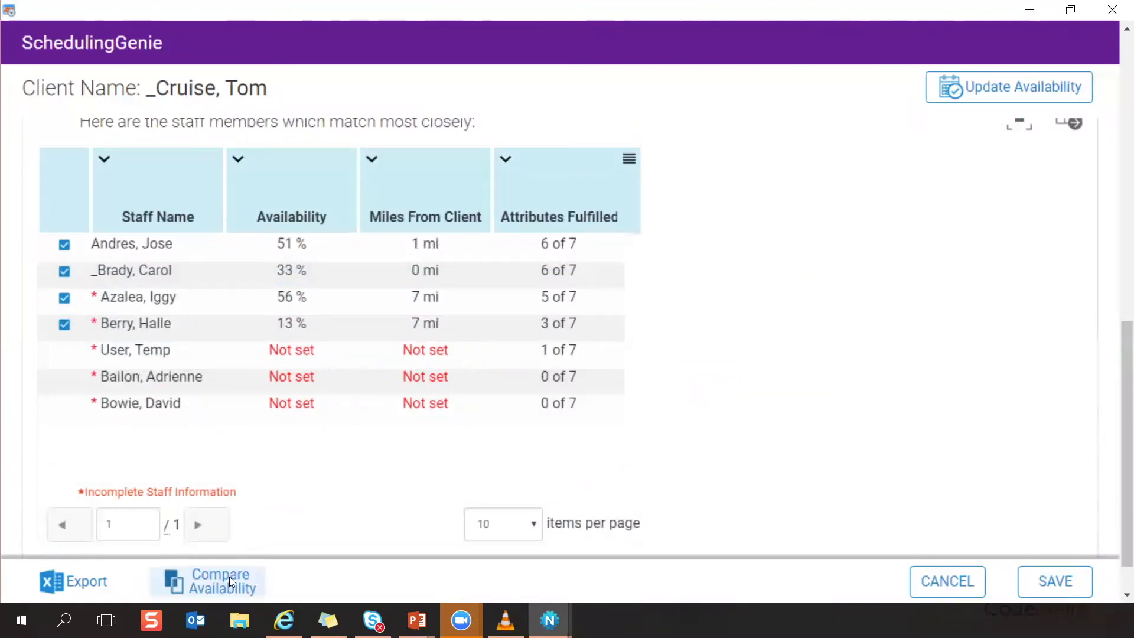
{"action": "left_click", "coordinate": [230, 577]}
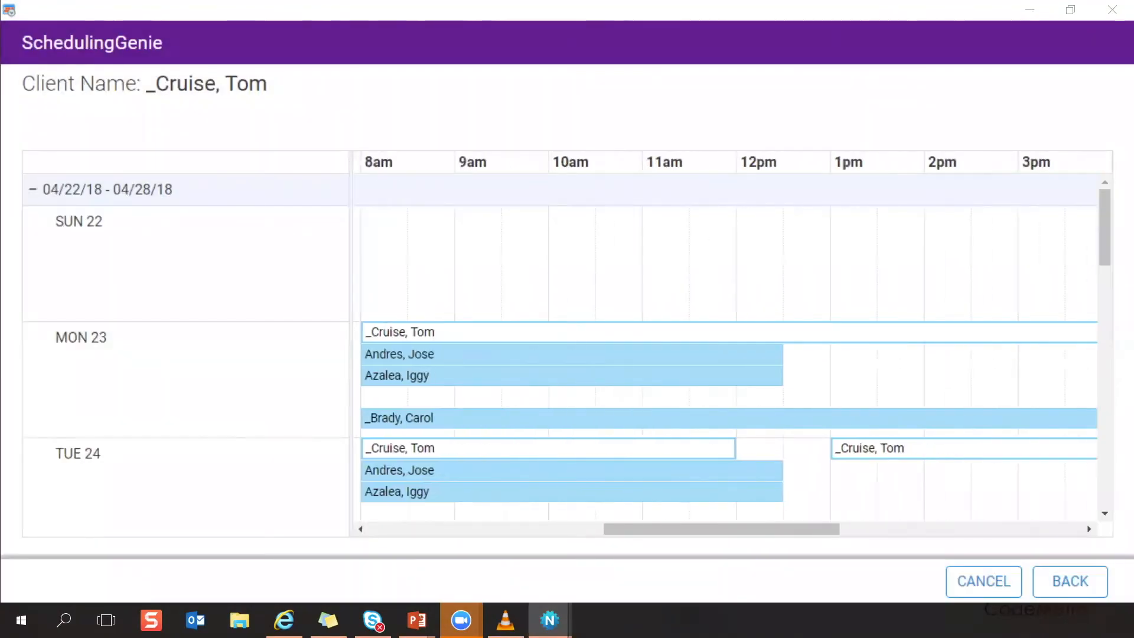
Step: Examine the morning and afternoon availability overlaps for Tuesday 24 and Wednesday 25, and return to the client's profile
{"action": "left_click_drag", "start_coordinate": [666, 530], "coordinate": [742, 526]}
{"action": "scroll", "coordinate": [747, 438], "scroll_direction": "down", "scroll_amount": 3}
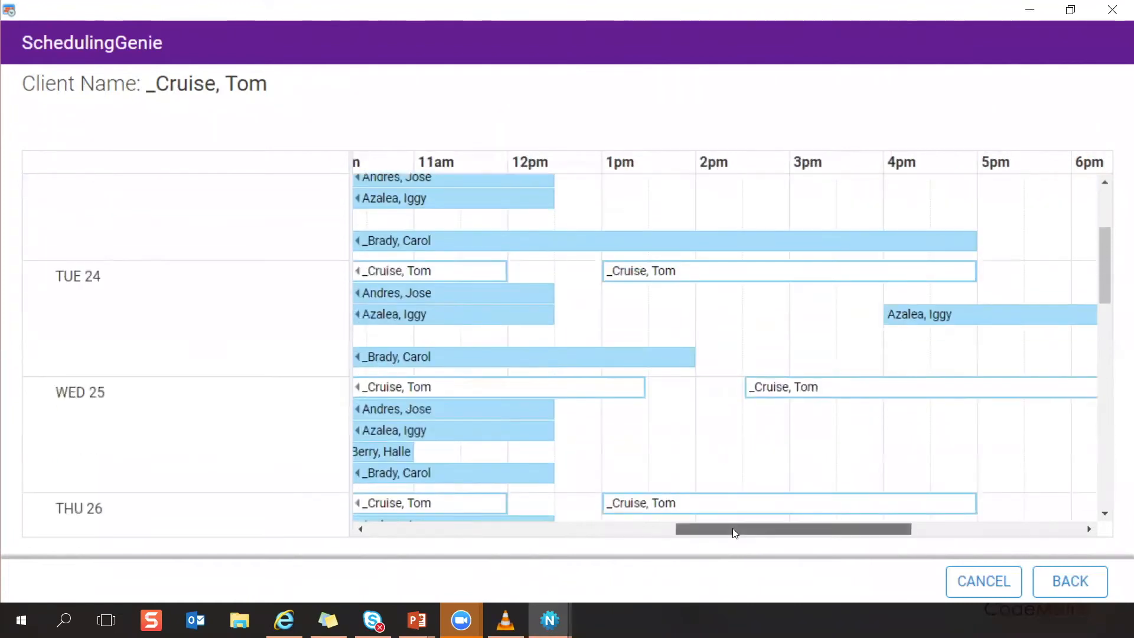
{"action": "left_click_drag", "start_coordinate": [727, 529], "coordinate": [610, 530]}
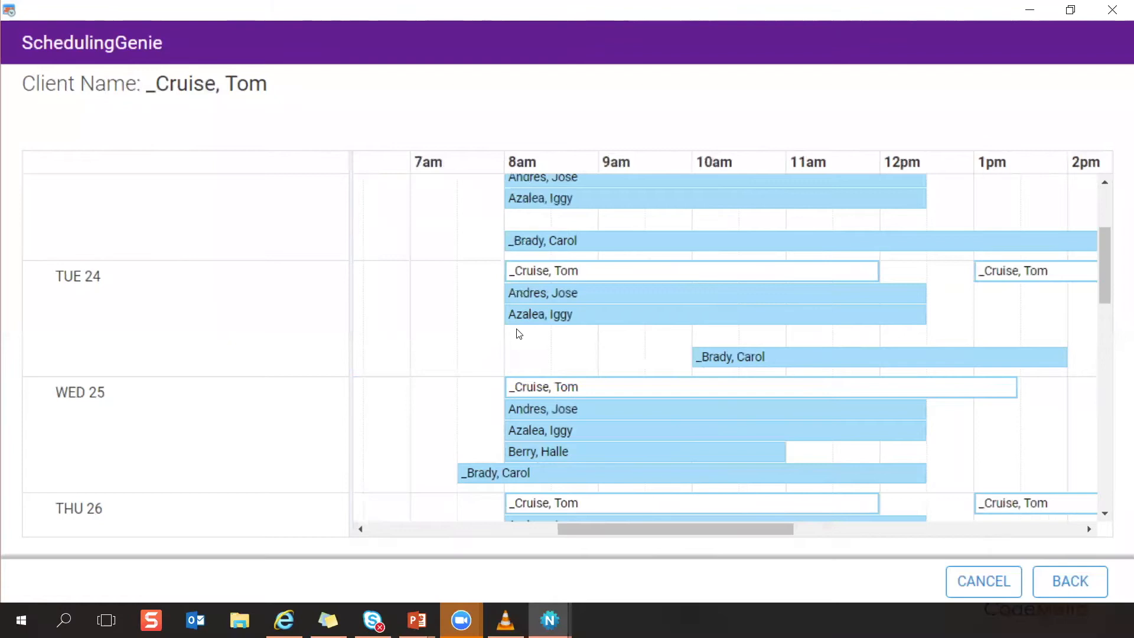
{"action": "left_click_drag", "start_coordinate": [790, 528], "coordinate": [978, 529]}
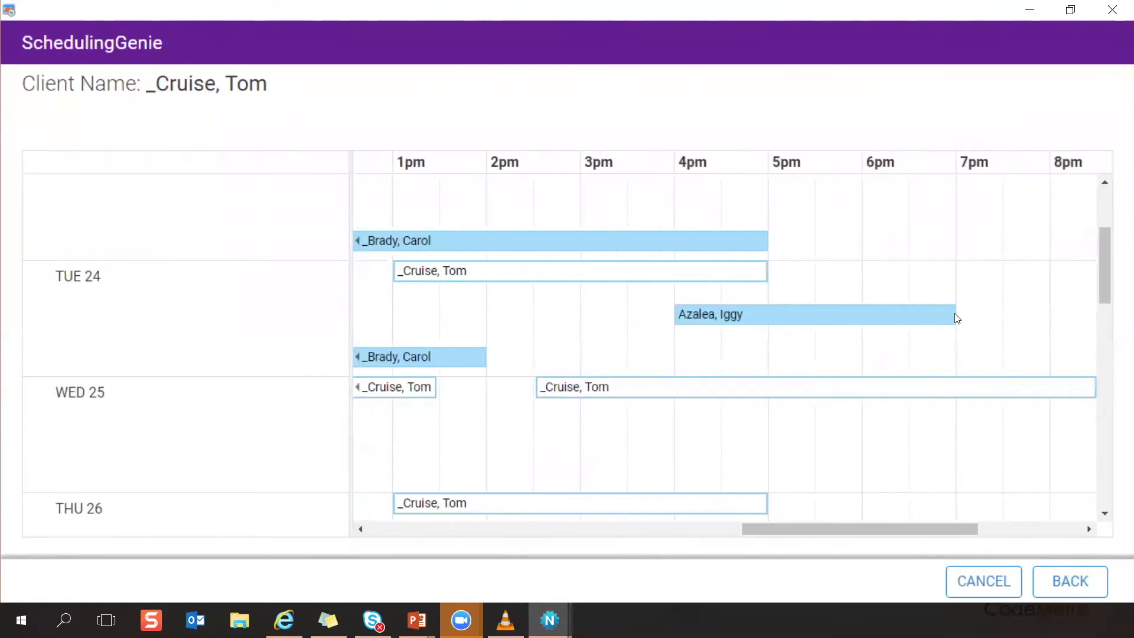
{"action": "left_click_drag", "start_coordinate": [848, 528], "coordinate": [776, 533]}
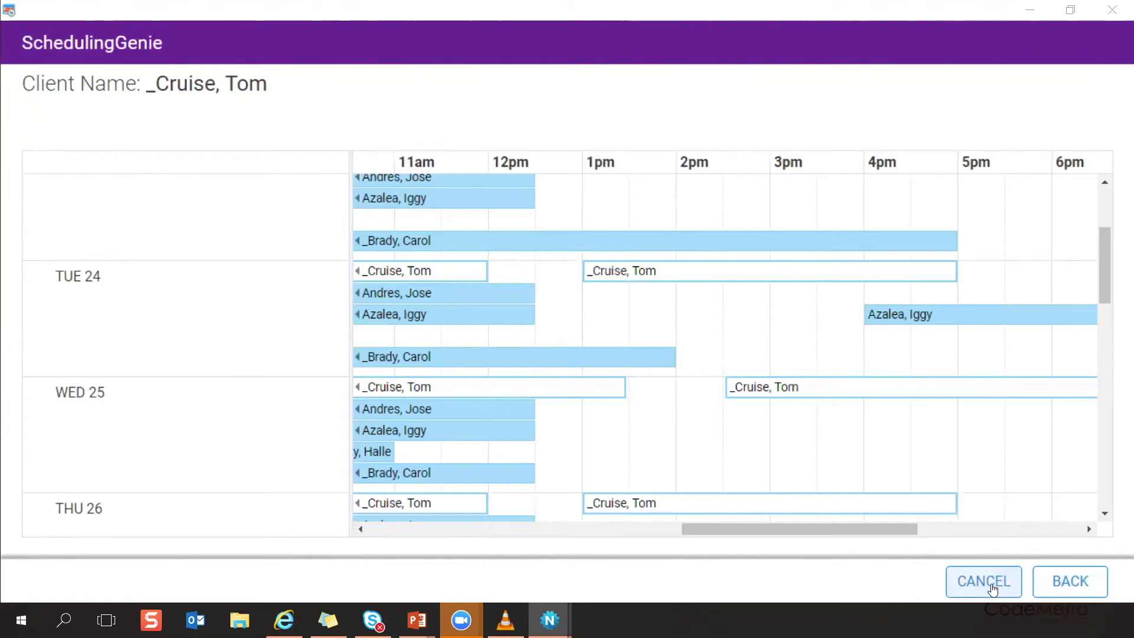
{"action": "left_click", "coordinate": [1100, 582]}
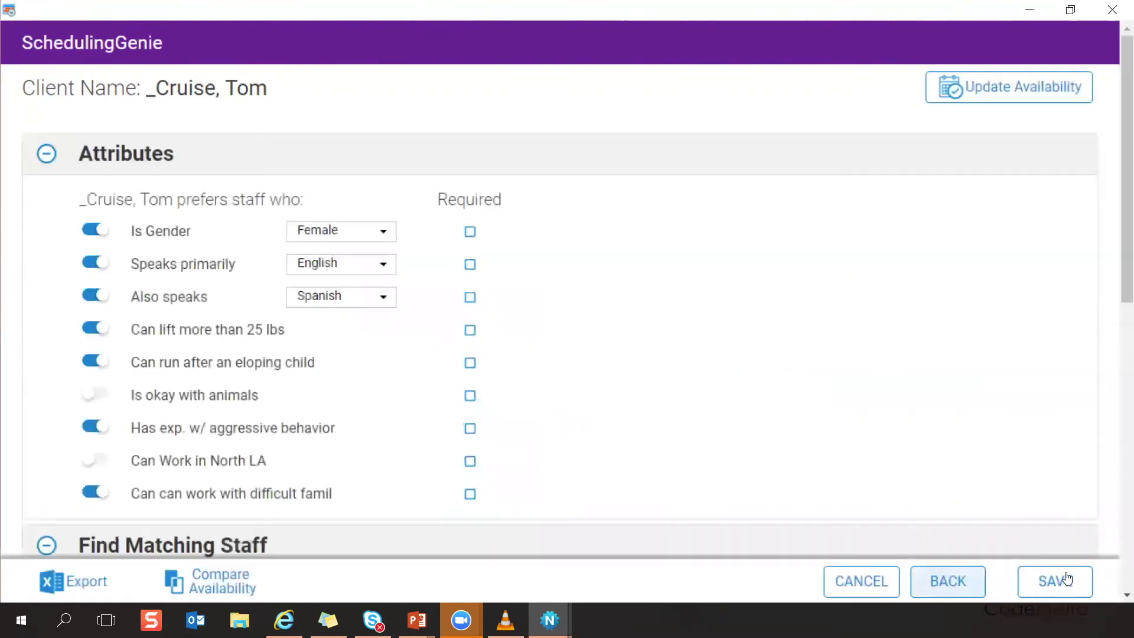
Step: Review the staff with unset availability and distance in the results, and close the client's Scheduling Genie profile without saving
{"action": "scroll", "coordinate": [263, 409], "scroll_direction": "down", "scroll_amount": 10}
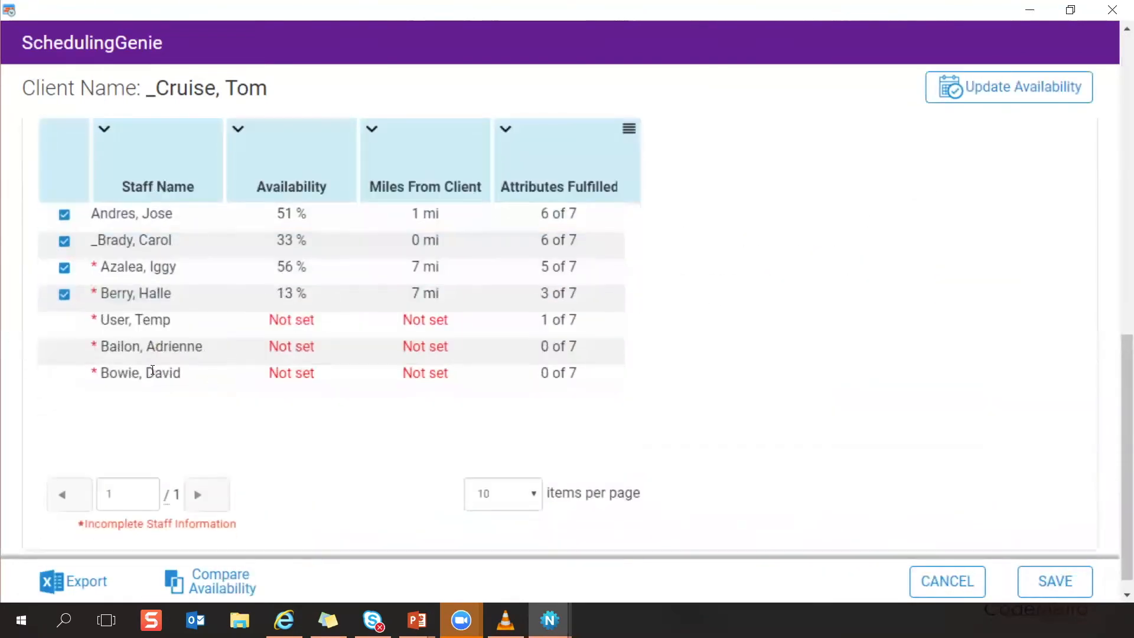
{"action": "left_click_drag", "start_coordinate": [98, 321], "coordinate": [160, 394]}
{"action": "left_click", "coordinate": [160, 394]}
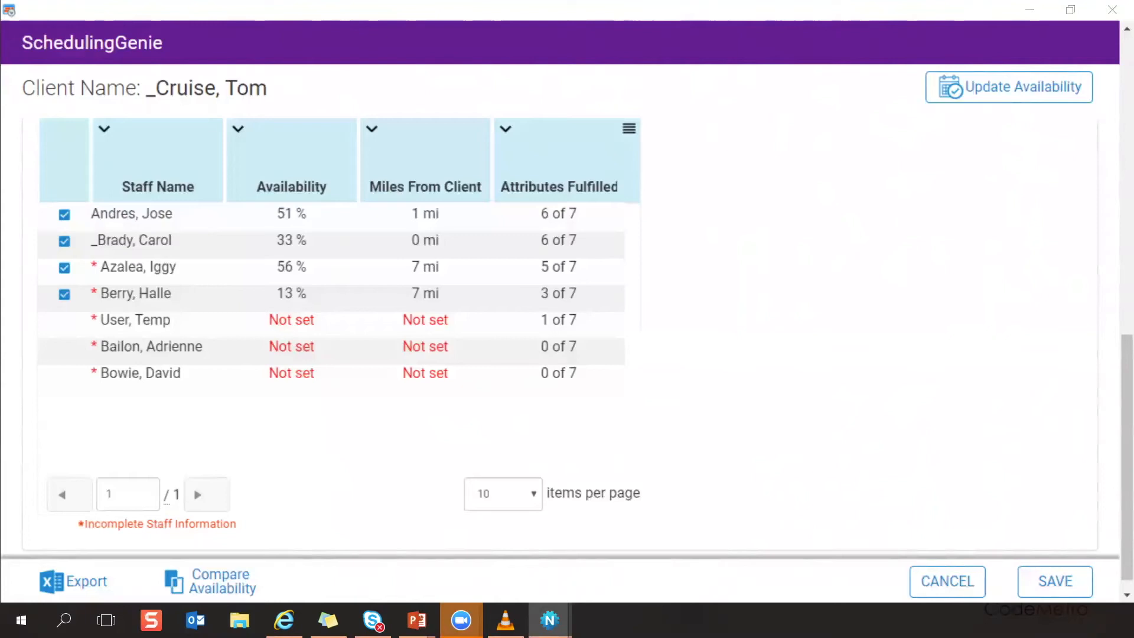
{"action": "left_click", "coordinate": [945, 581]}
{"action": "left_click", "coordinate": [673, 179]}
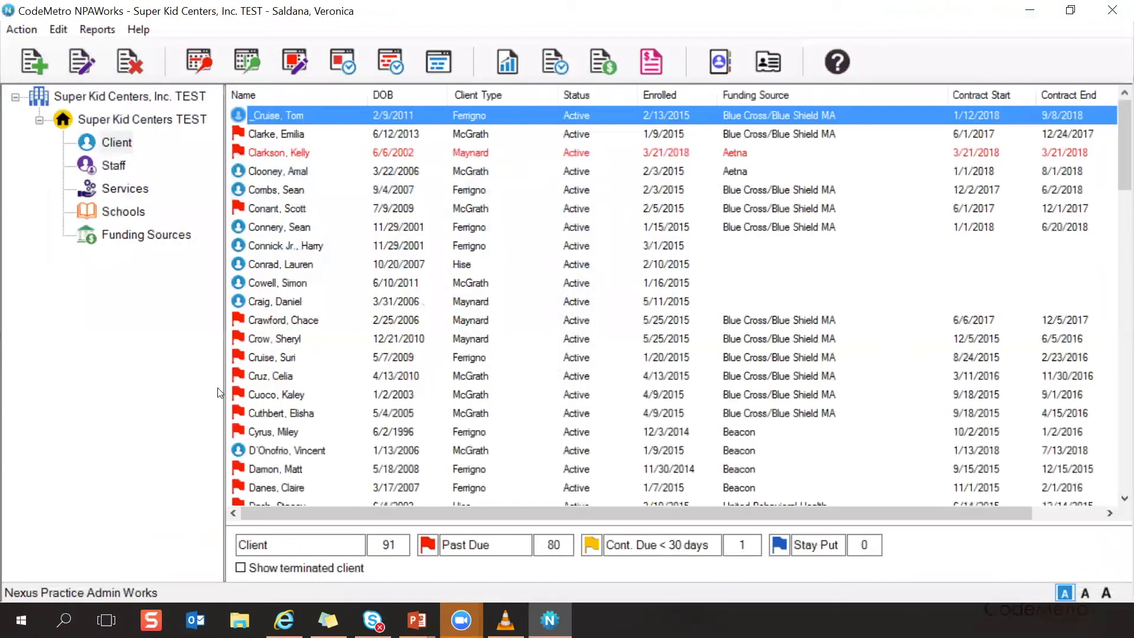